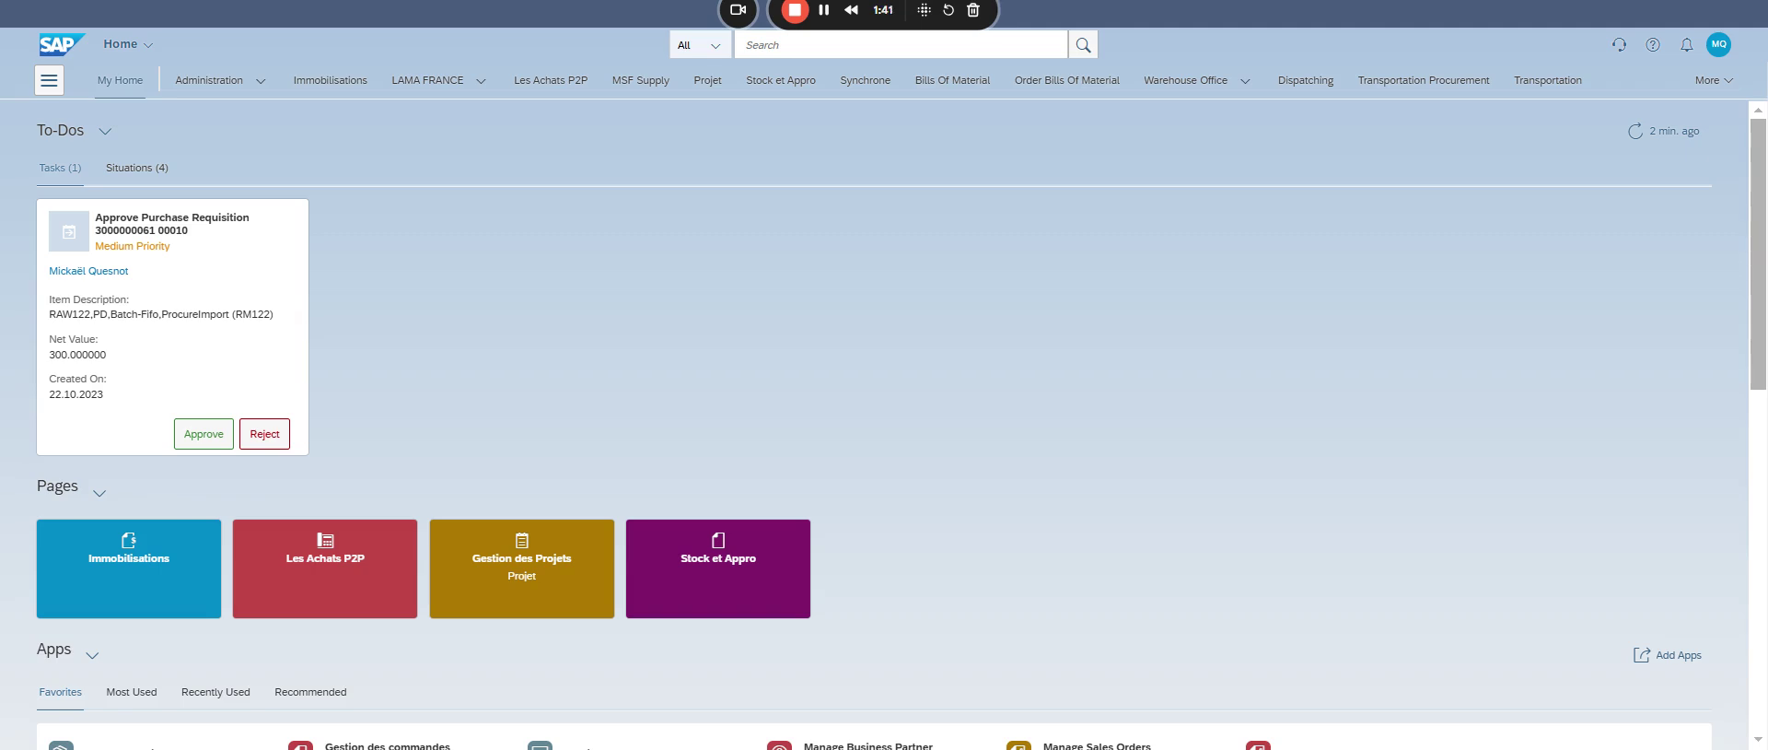
# Open the Manage Workflows for Purchase Requisitions app with the Overall Release of Purchase Requisition scenario selected.
pyautogui.click(754, 45)
pyautogui.write('Manage Workflow for Purchase Requisitions')
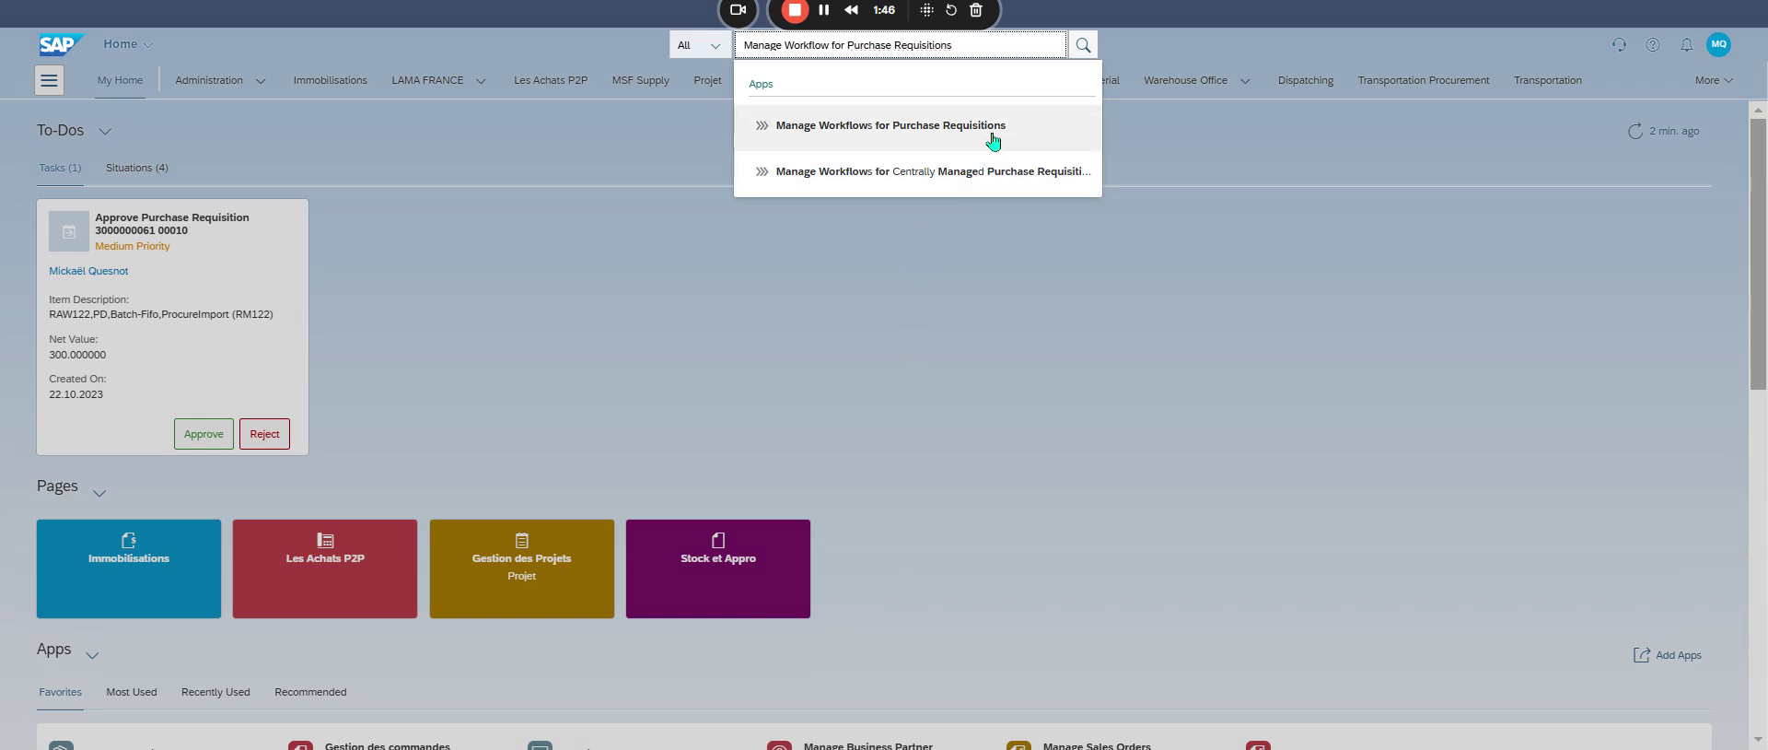
pyautogui.click(992, 140)
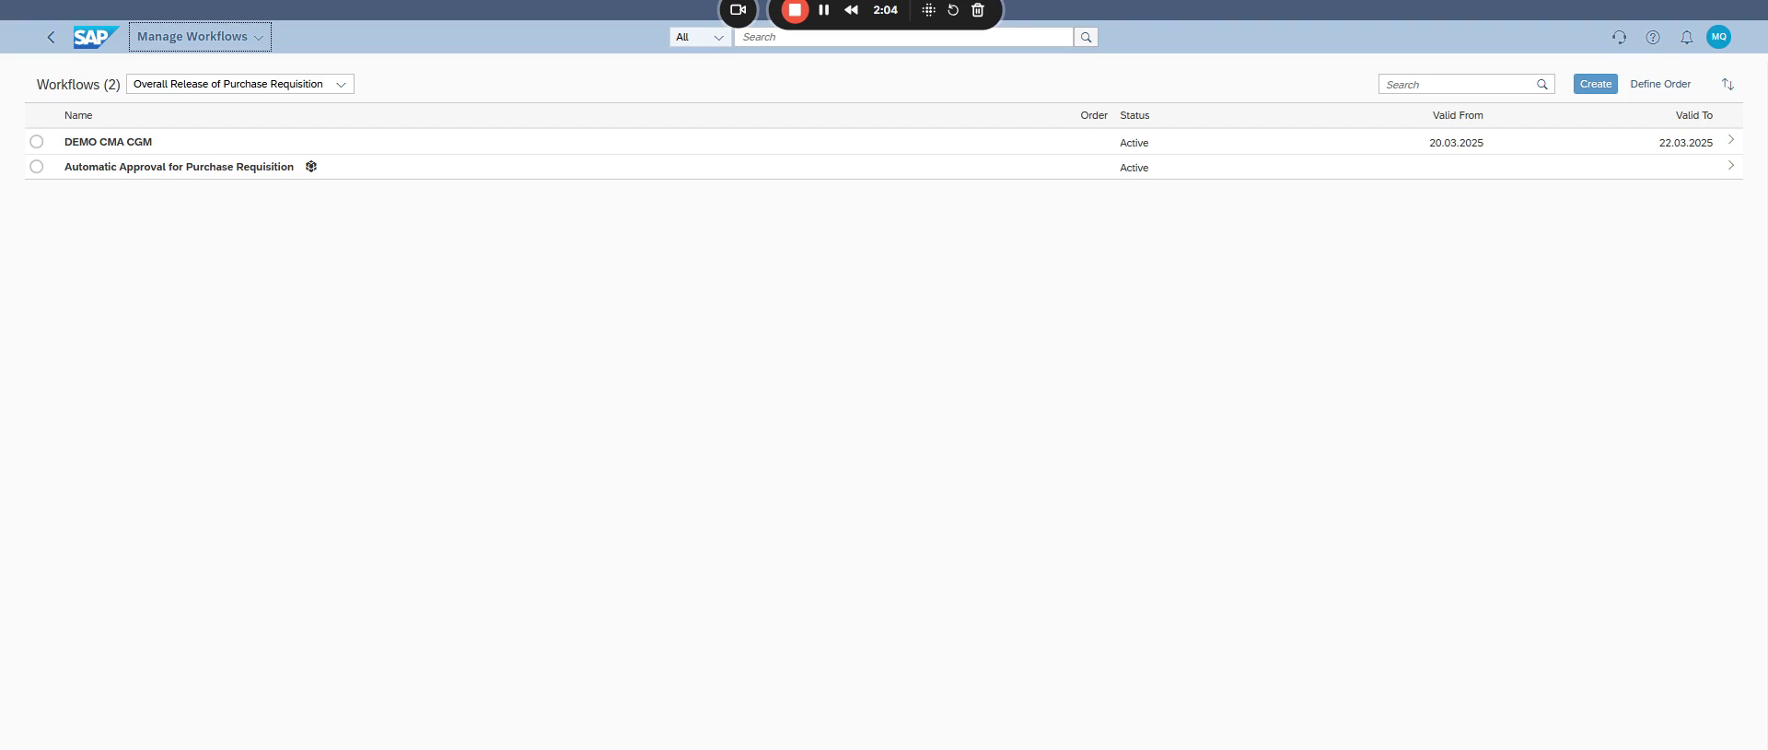
pyautogui.click(269, 85)
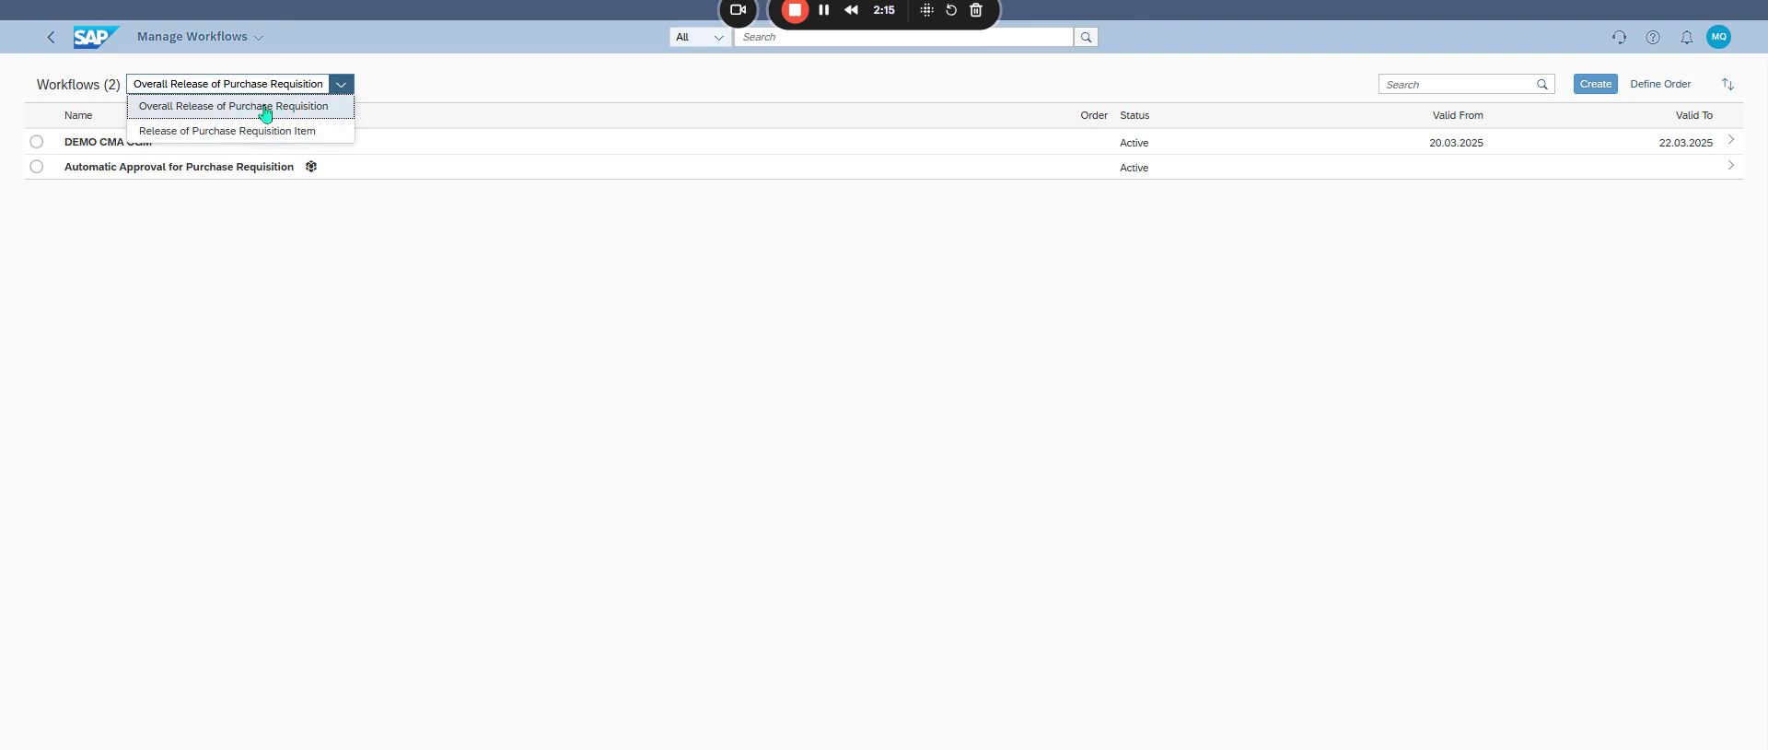
pyautogui.click(283, 108)
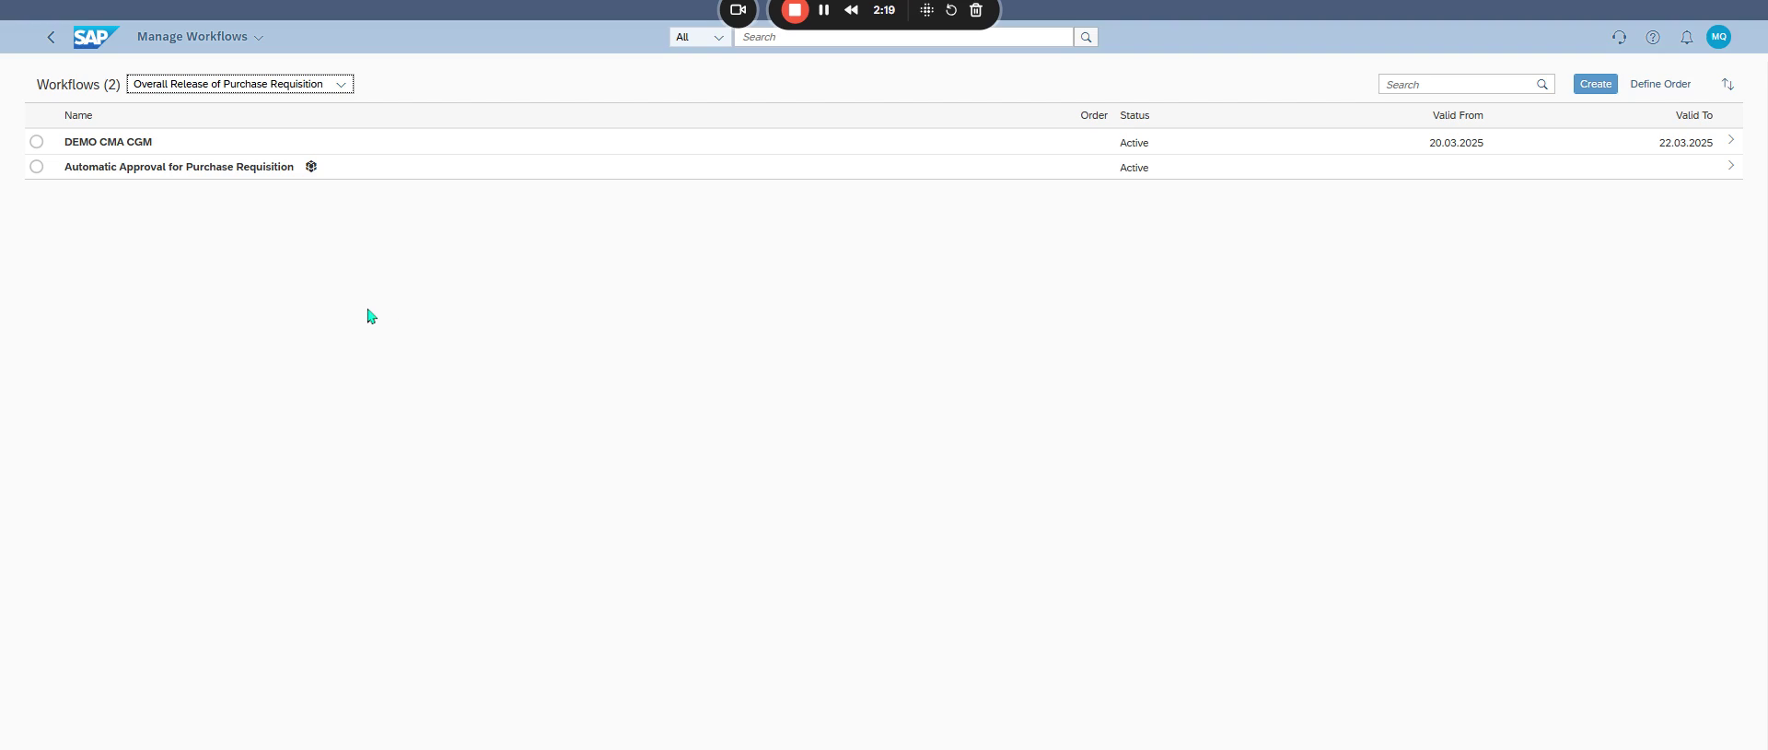
# Create a new workflow and name it DEMO S4H CLUB KPC.
pyautogui.click(1607, 88)
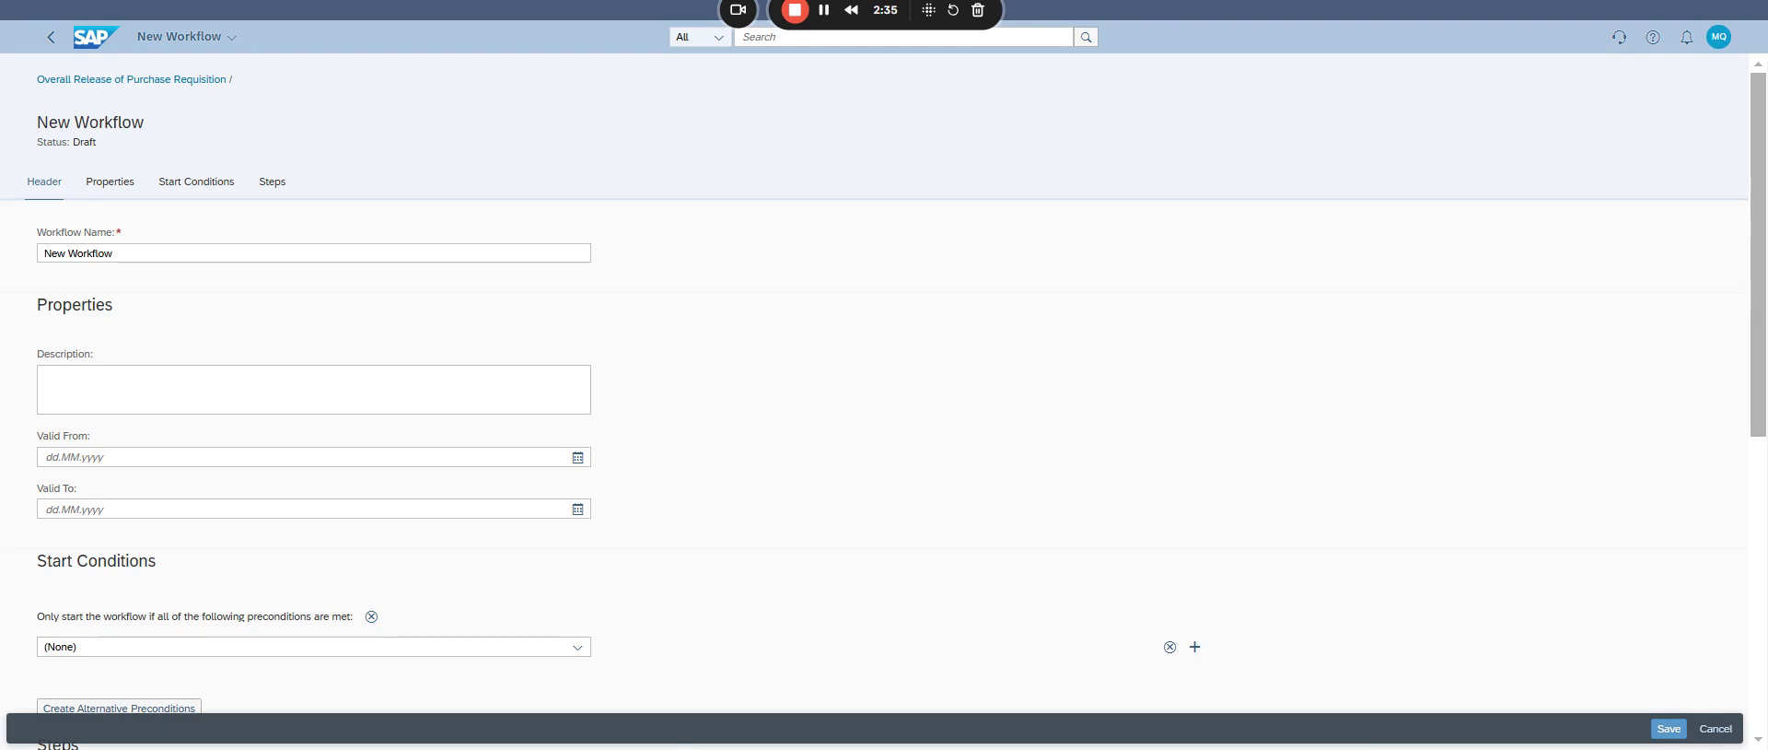
pyautogui.moveTo(173, 252); pyautogui.dragTo(7, 268)
pyautogui.write('DEMO')
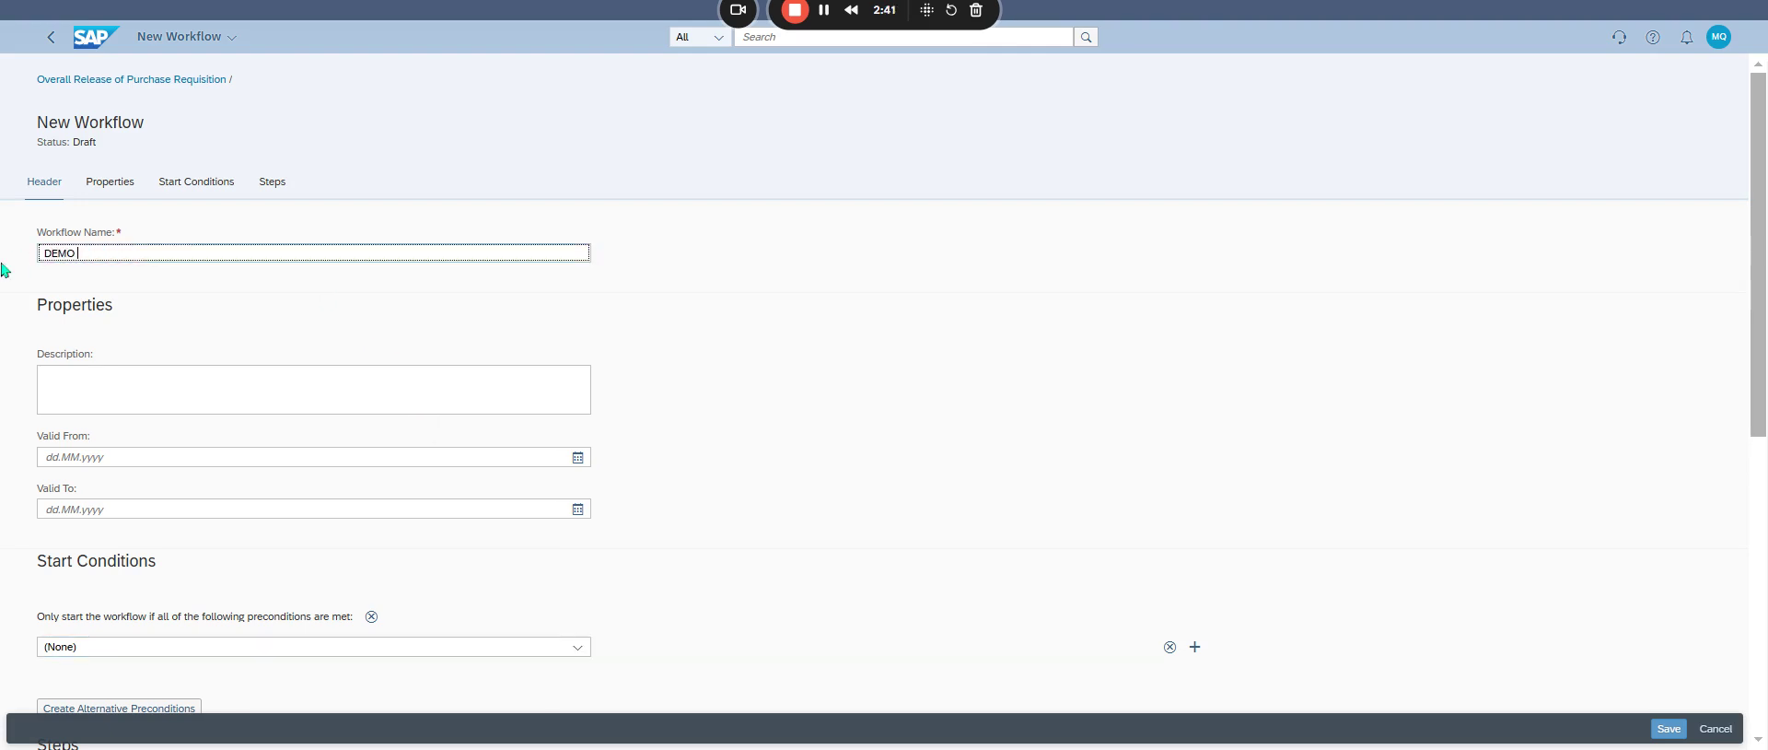
pyautogui.write(' S4H CLUB')
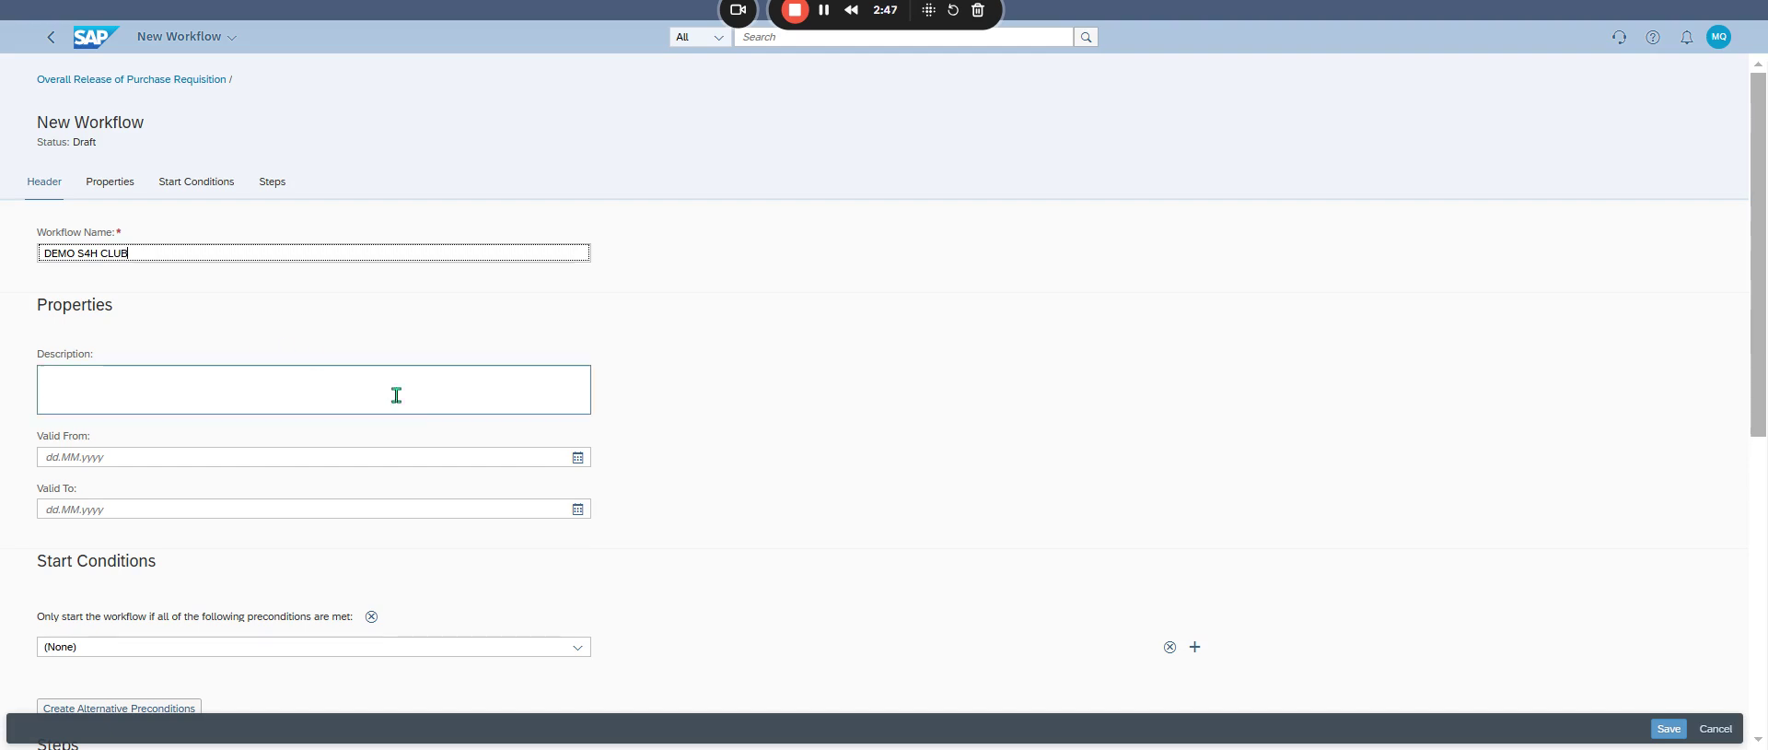
pyautogui.write(' KPC')
pyautogui.click(807, 743)
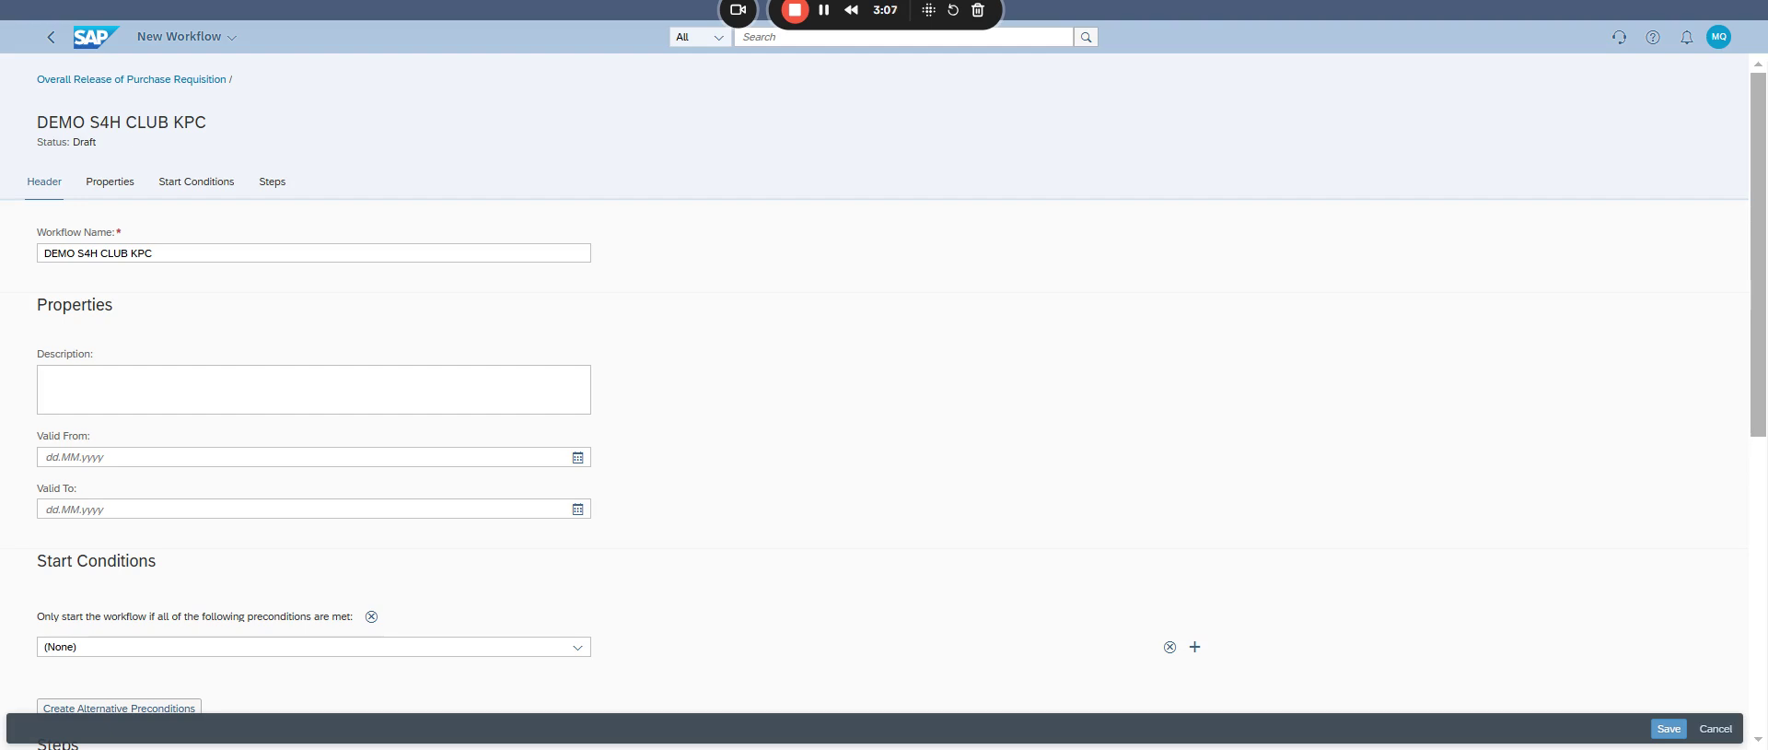
pyautogui.click(153, 253)
# Add a start condition requiring the purchase requisition's total net amount to be greater than or equal to 5.000 EUR.
pyautogui.scroll(-3, 586, 558)
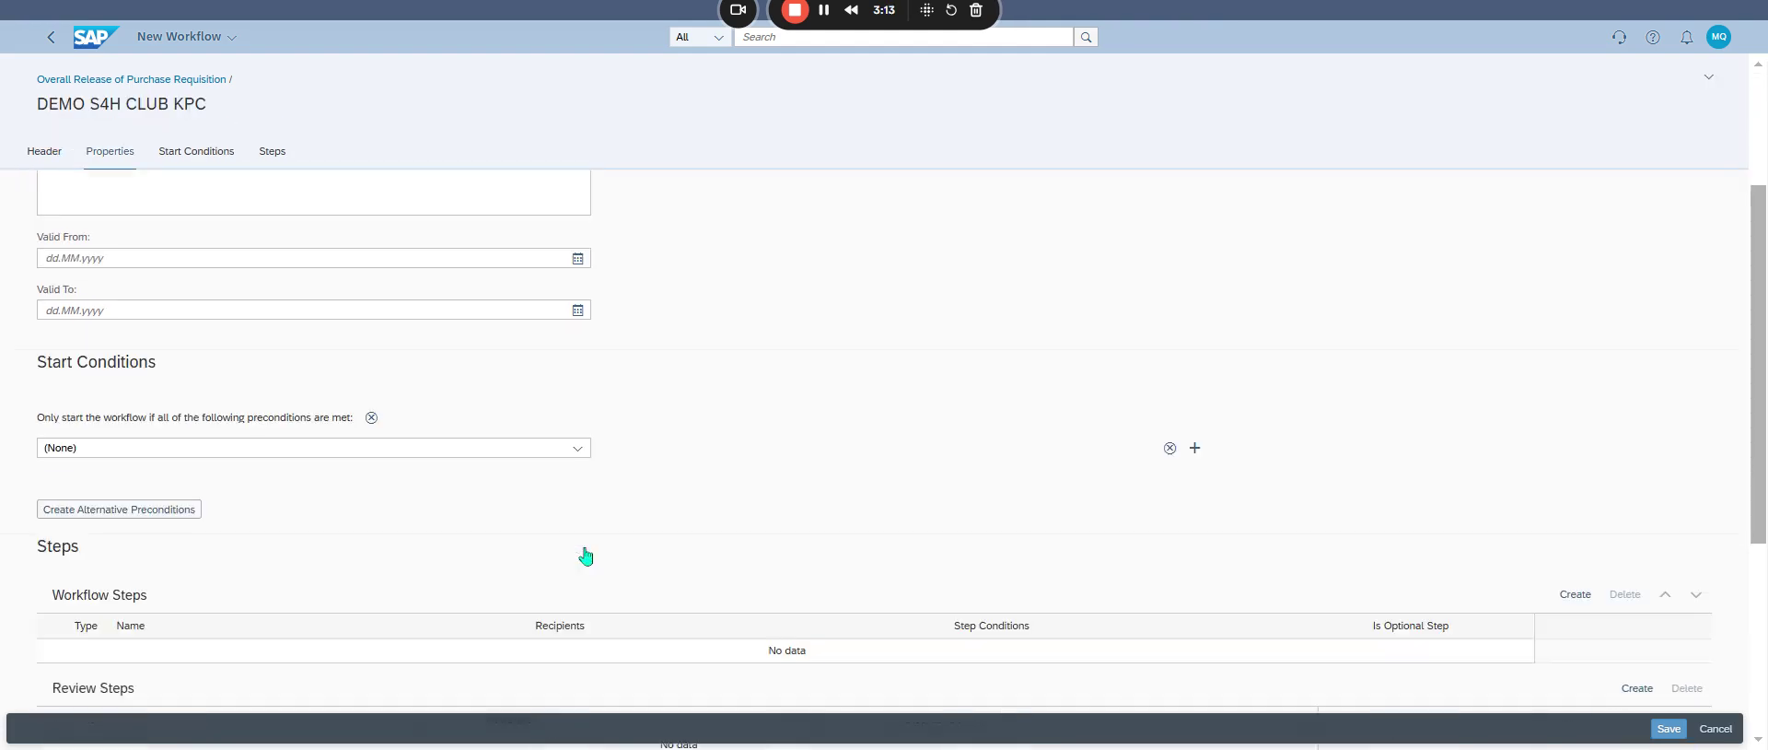
pyautogui.click(580, 439)
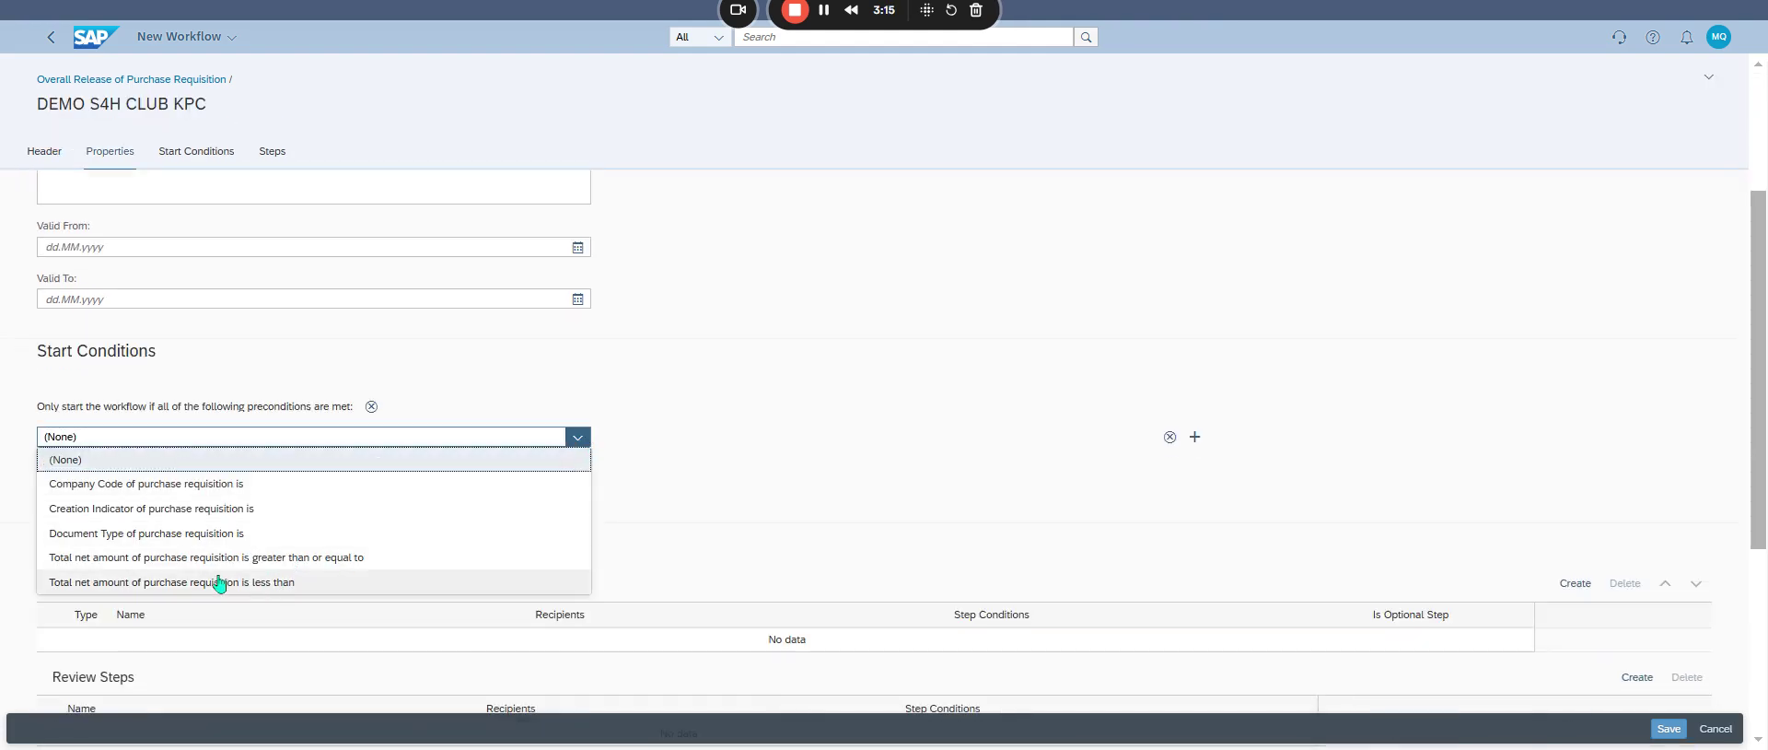
pyautogui.click(269, 559)
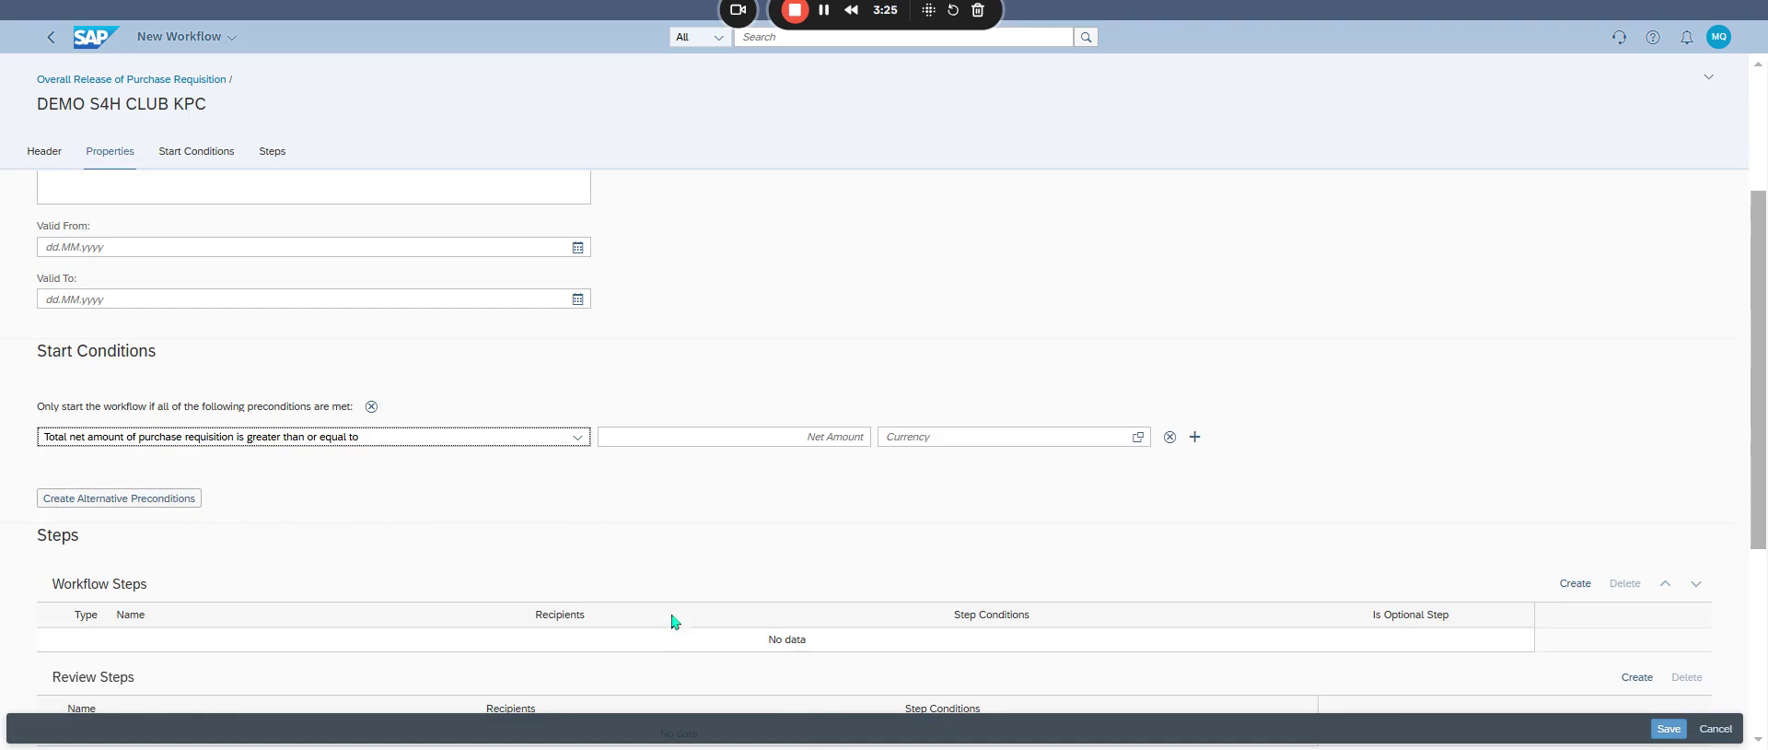
pyautogui.click(773, 435)
pyautogui.write('5.000')
pyautogui.press('Tab')
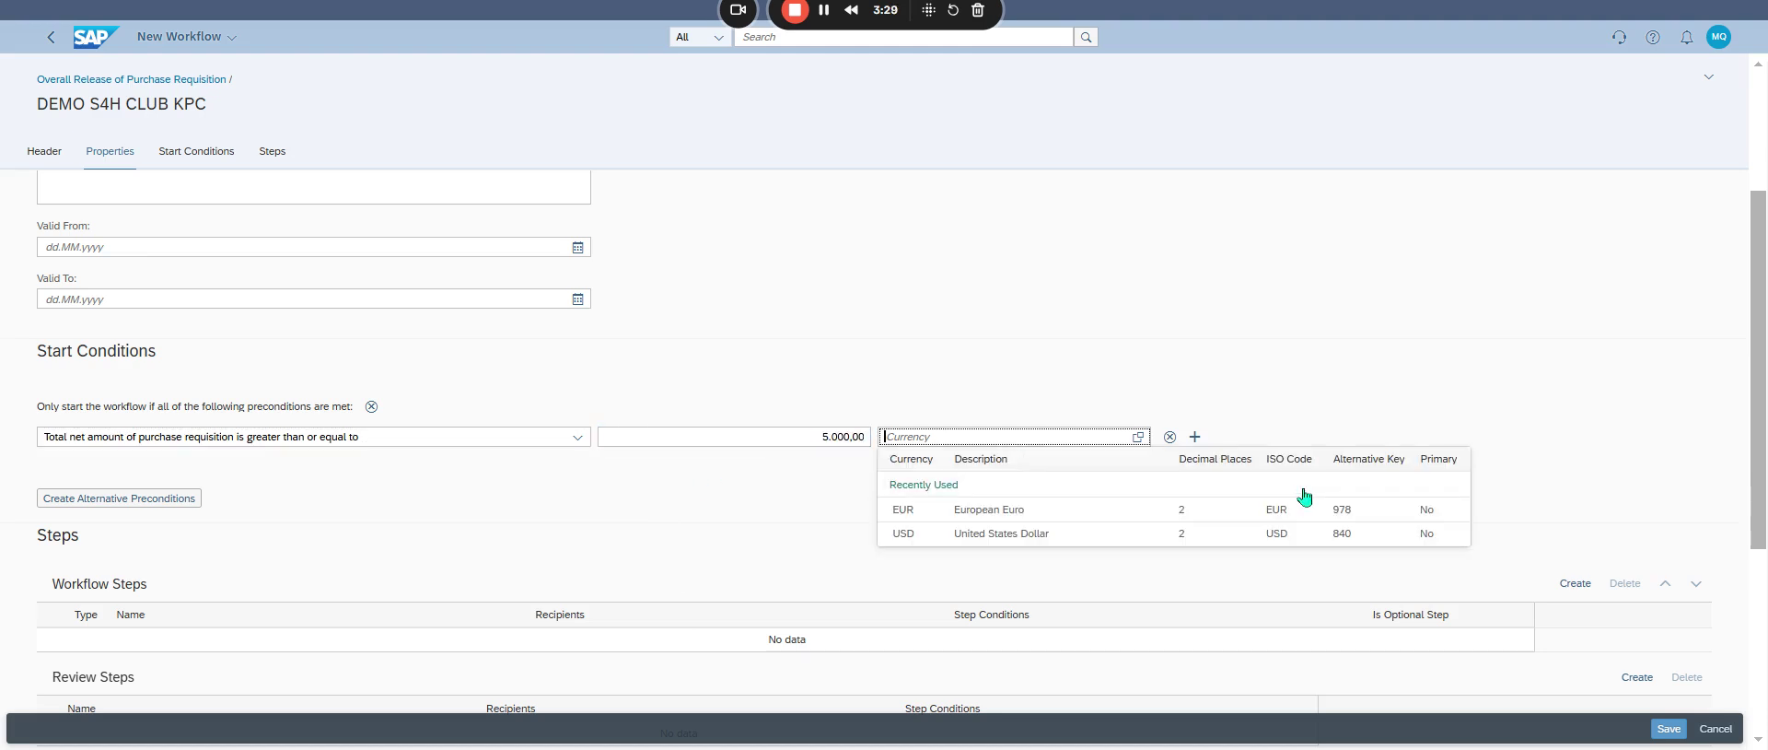
pyautogui.click(1137, 512)
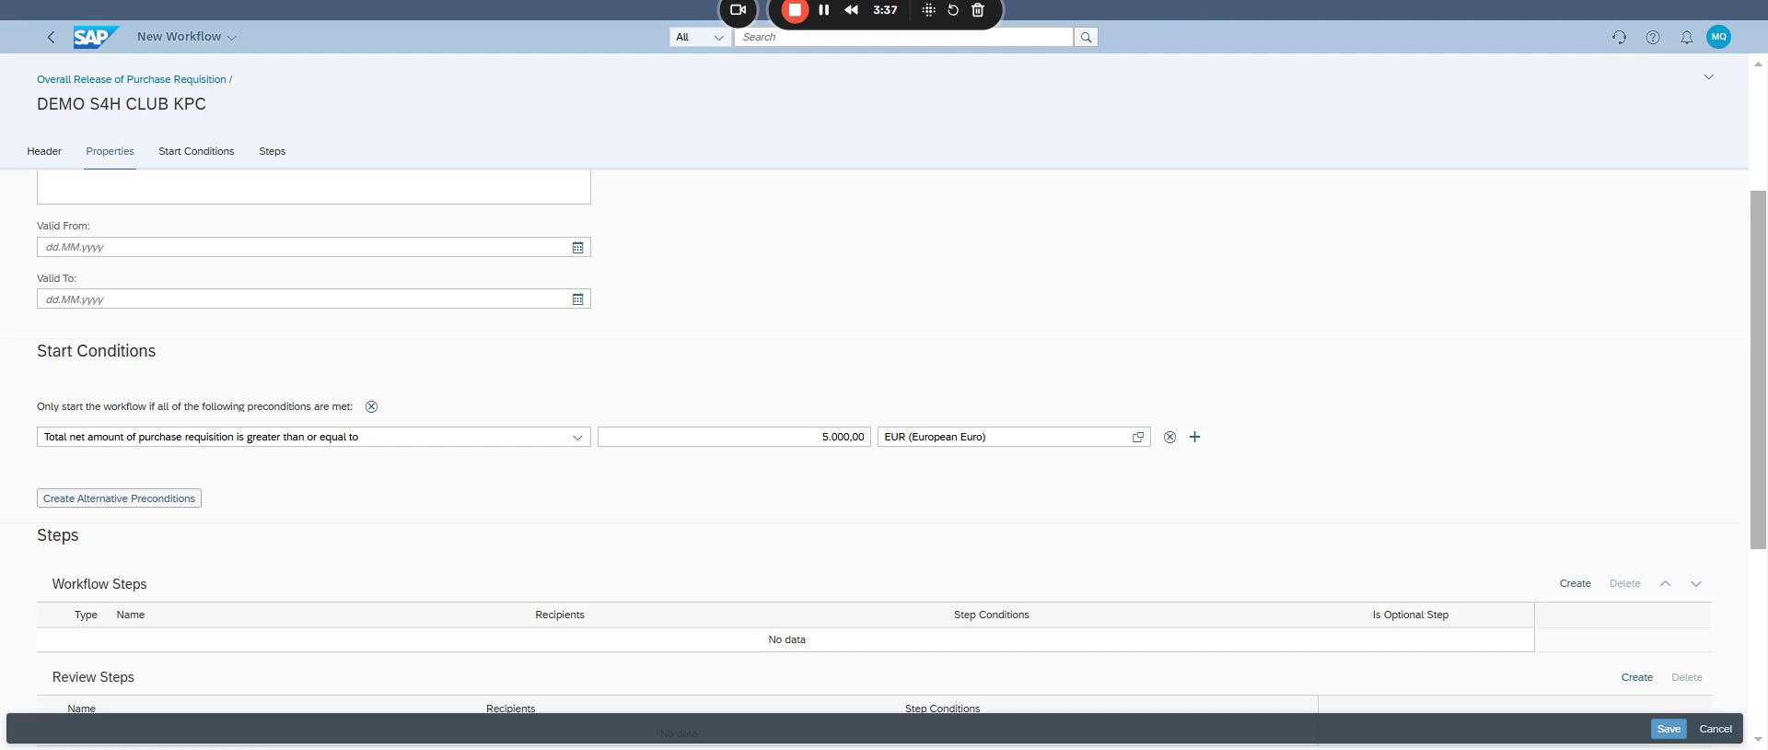
pyautogui.press('Tab')
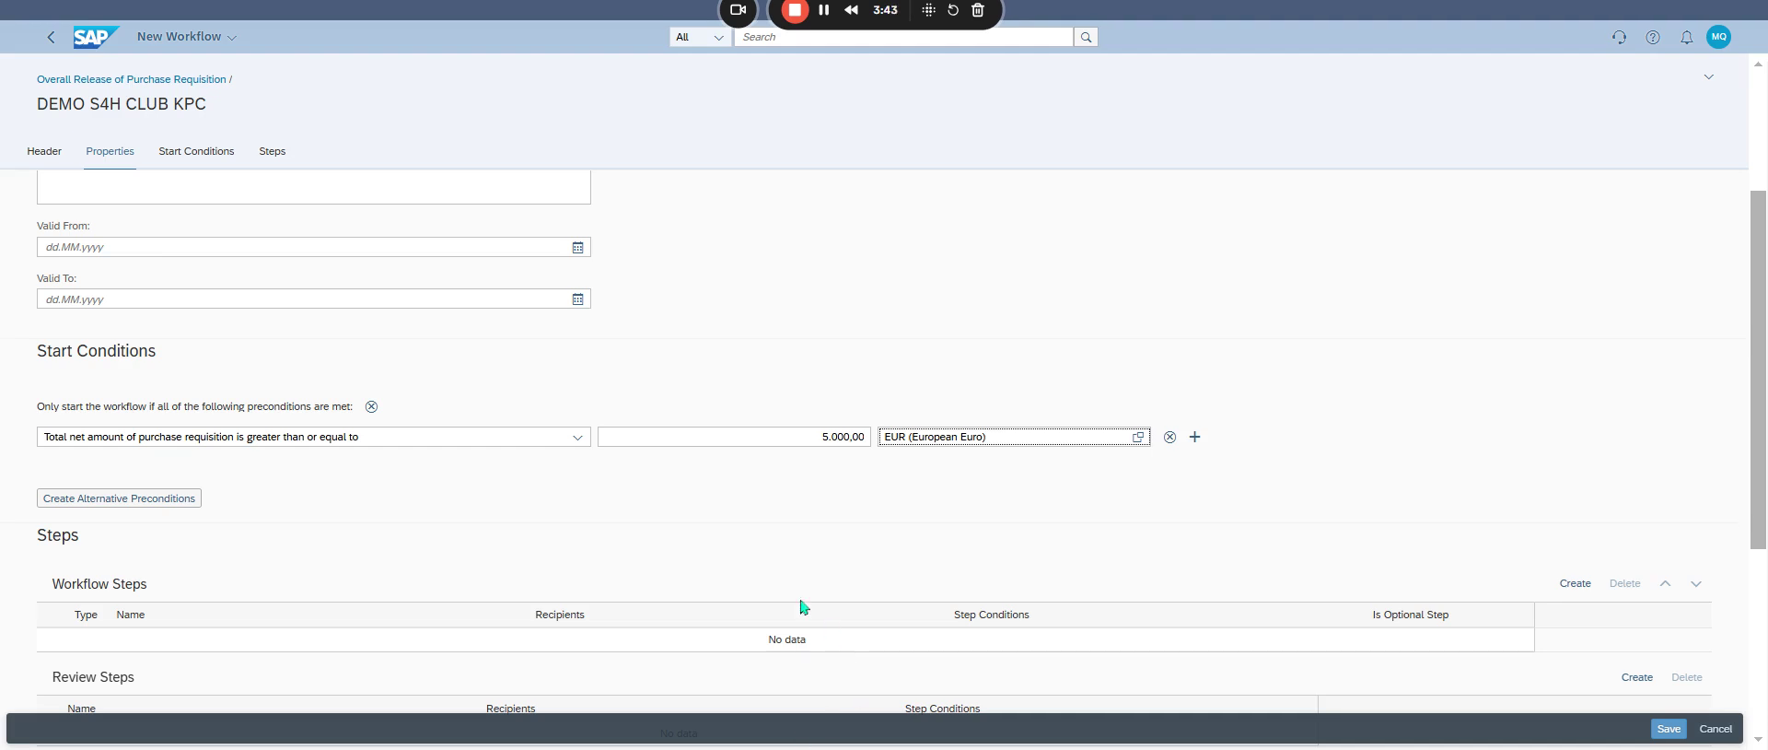
# Add a workflow step of type Overall release of Purchase Requisition and set Is Optional Step to No.
pyautogui.scroll(-1, 703, 544)
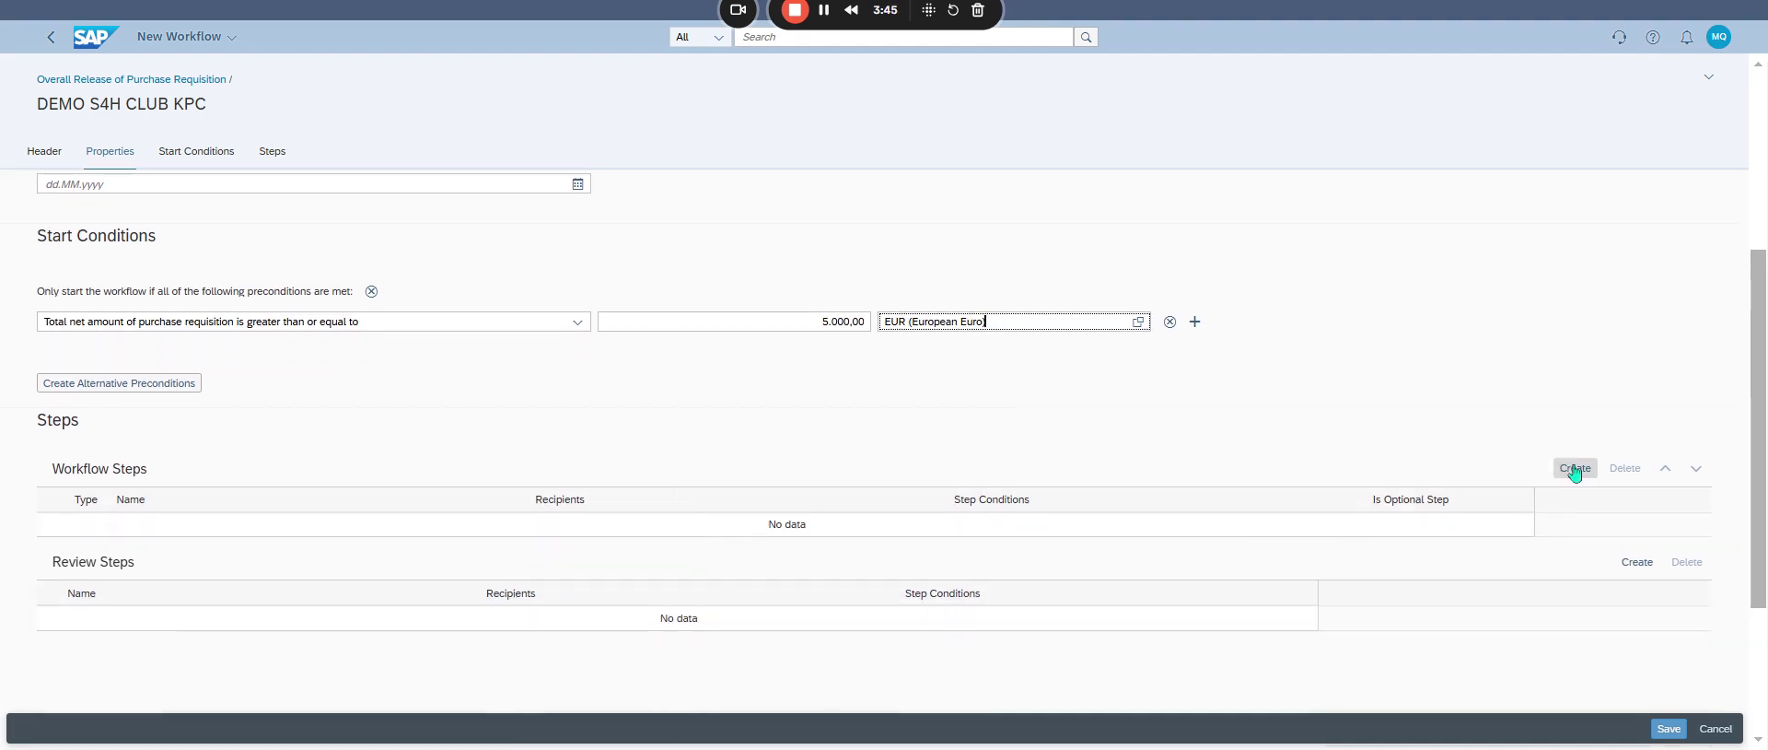
pyautogui.click(1575, 469)
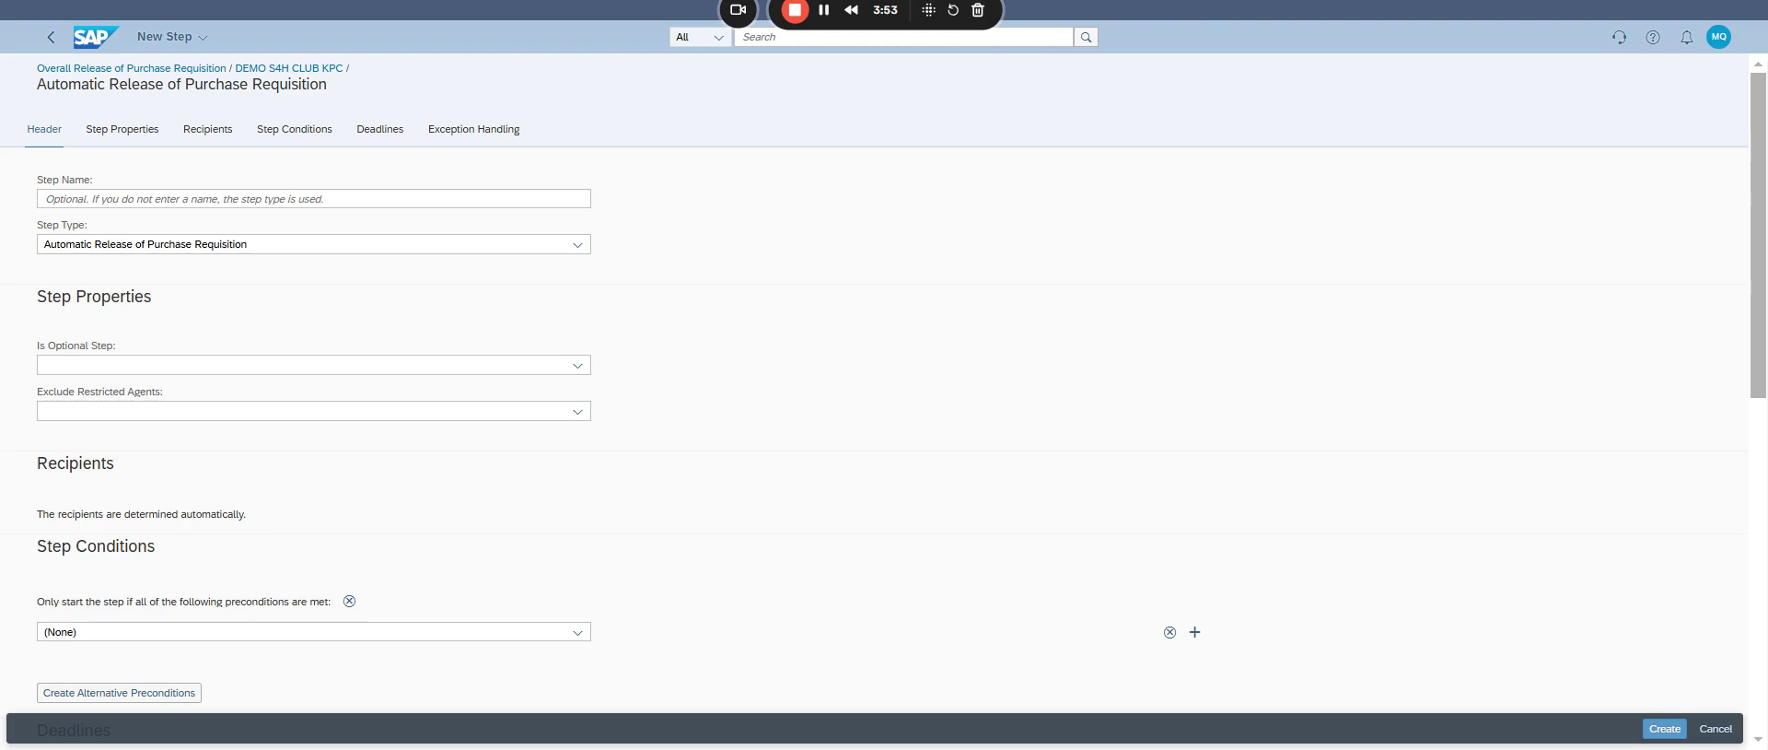
pyautogui.click(228, 245)
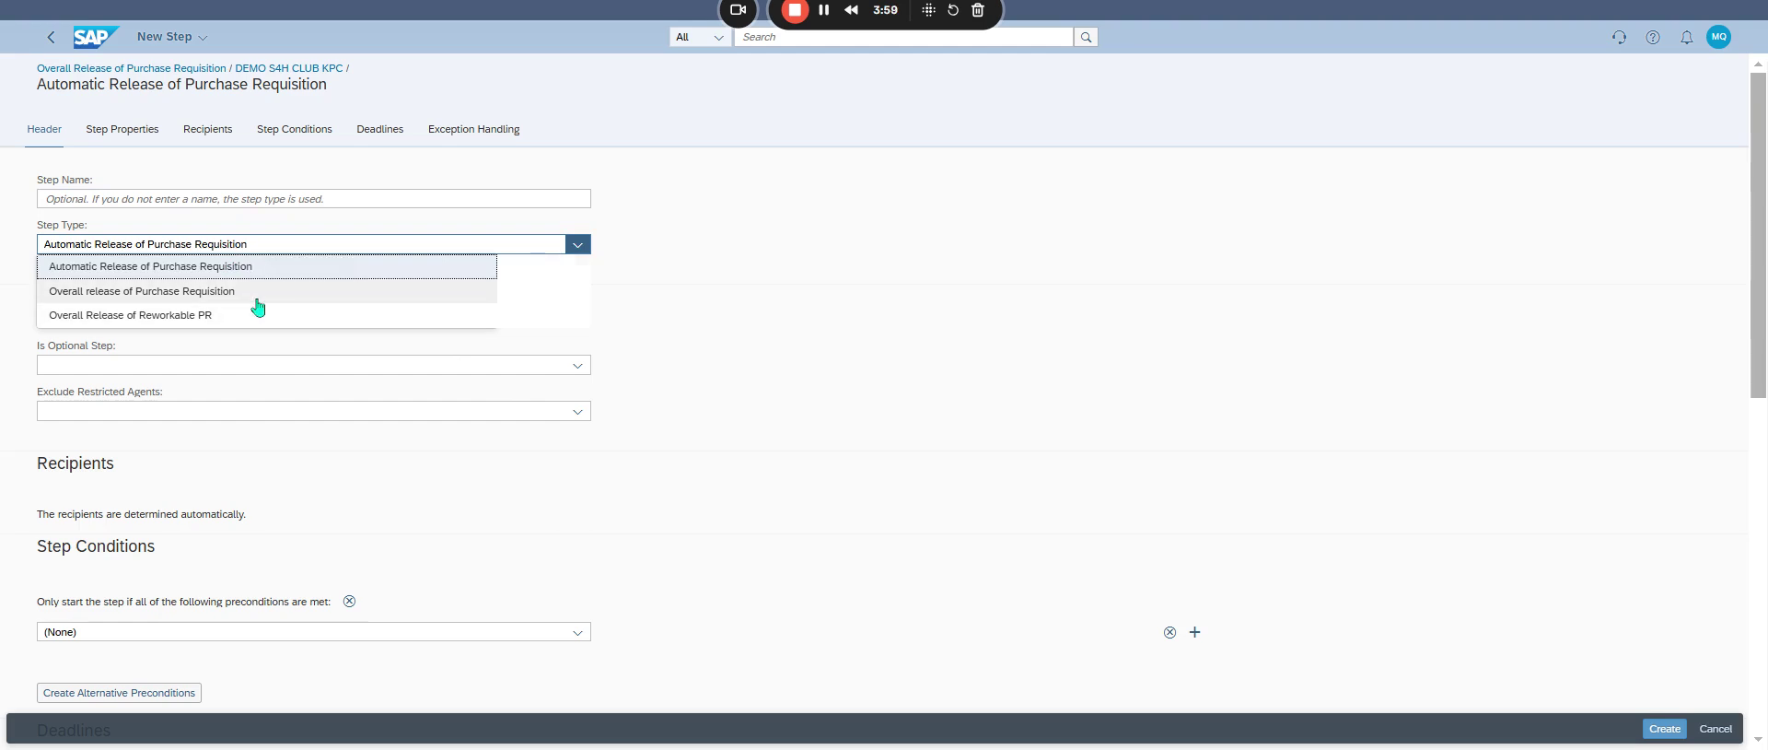
pyautogui.click(261, 293)
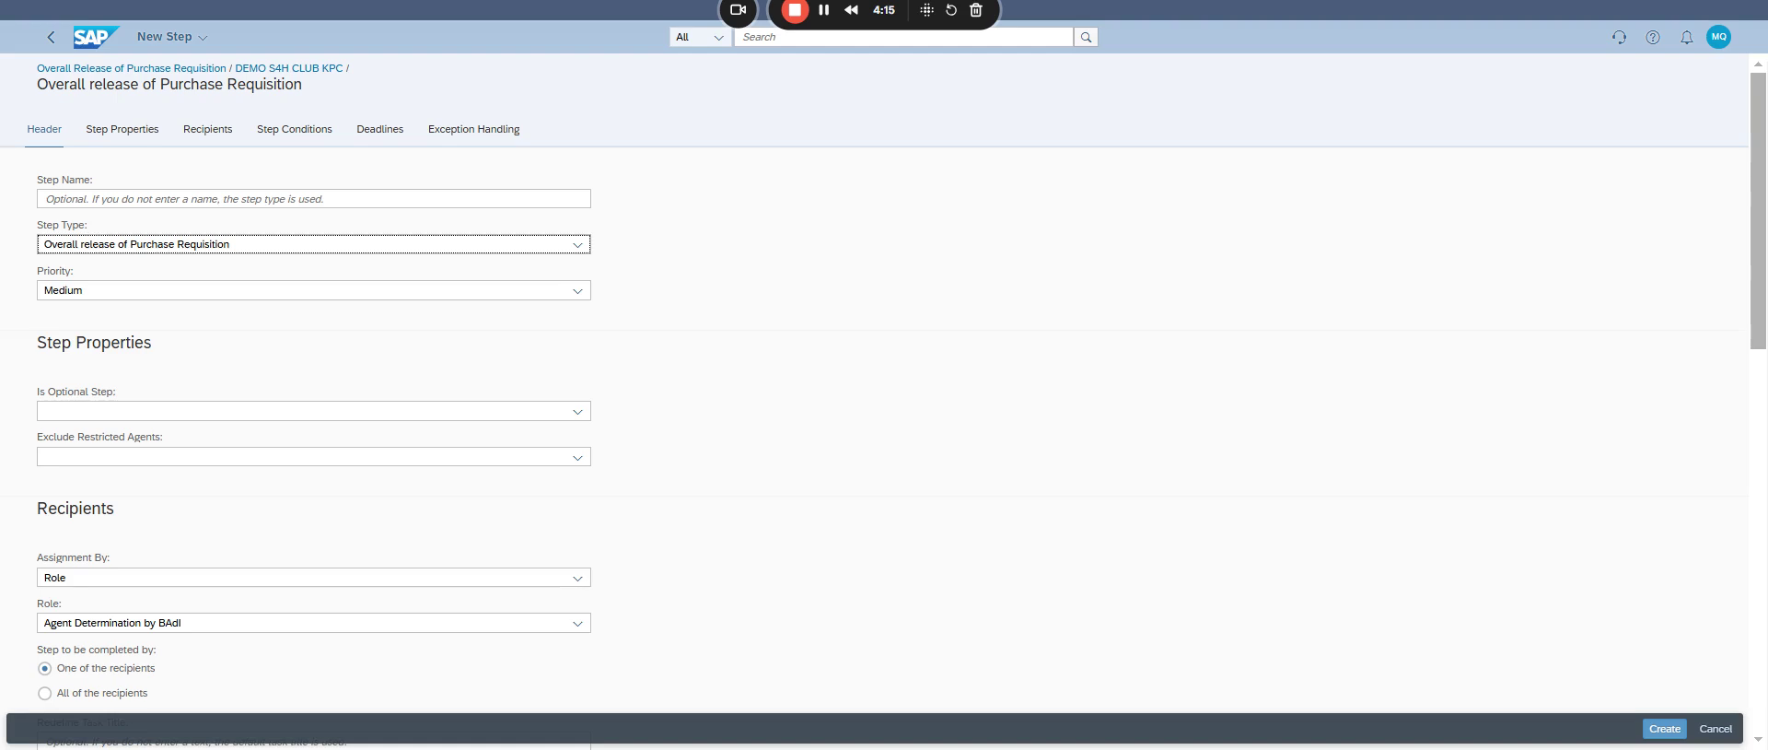
pyautogui.click(582, 414)
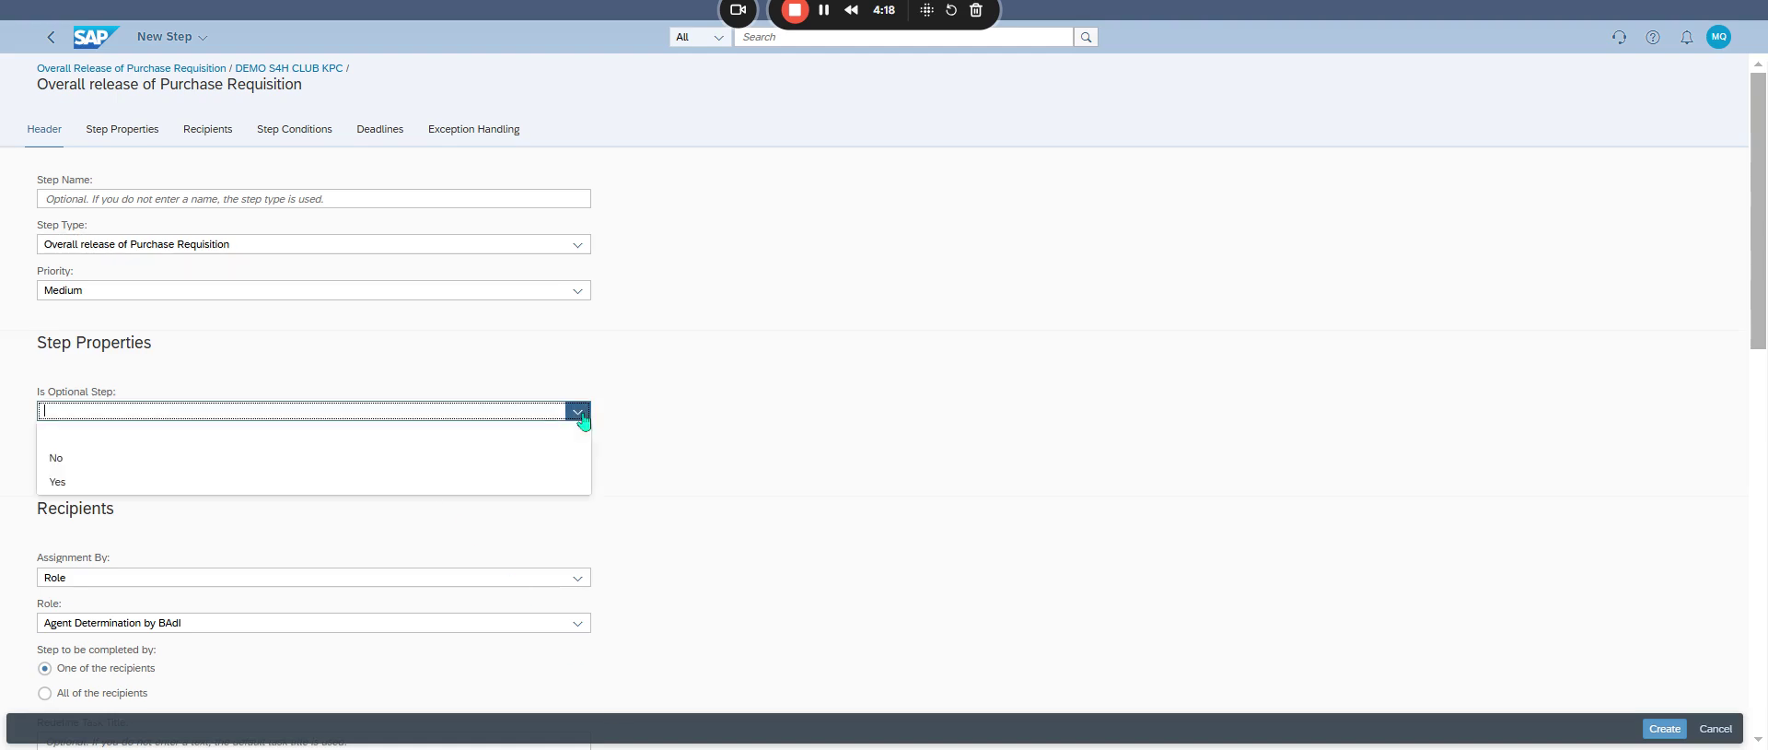
pyautogui.click(433, 466)
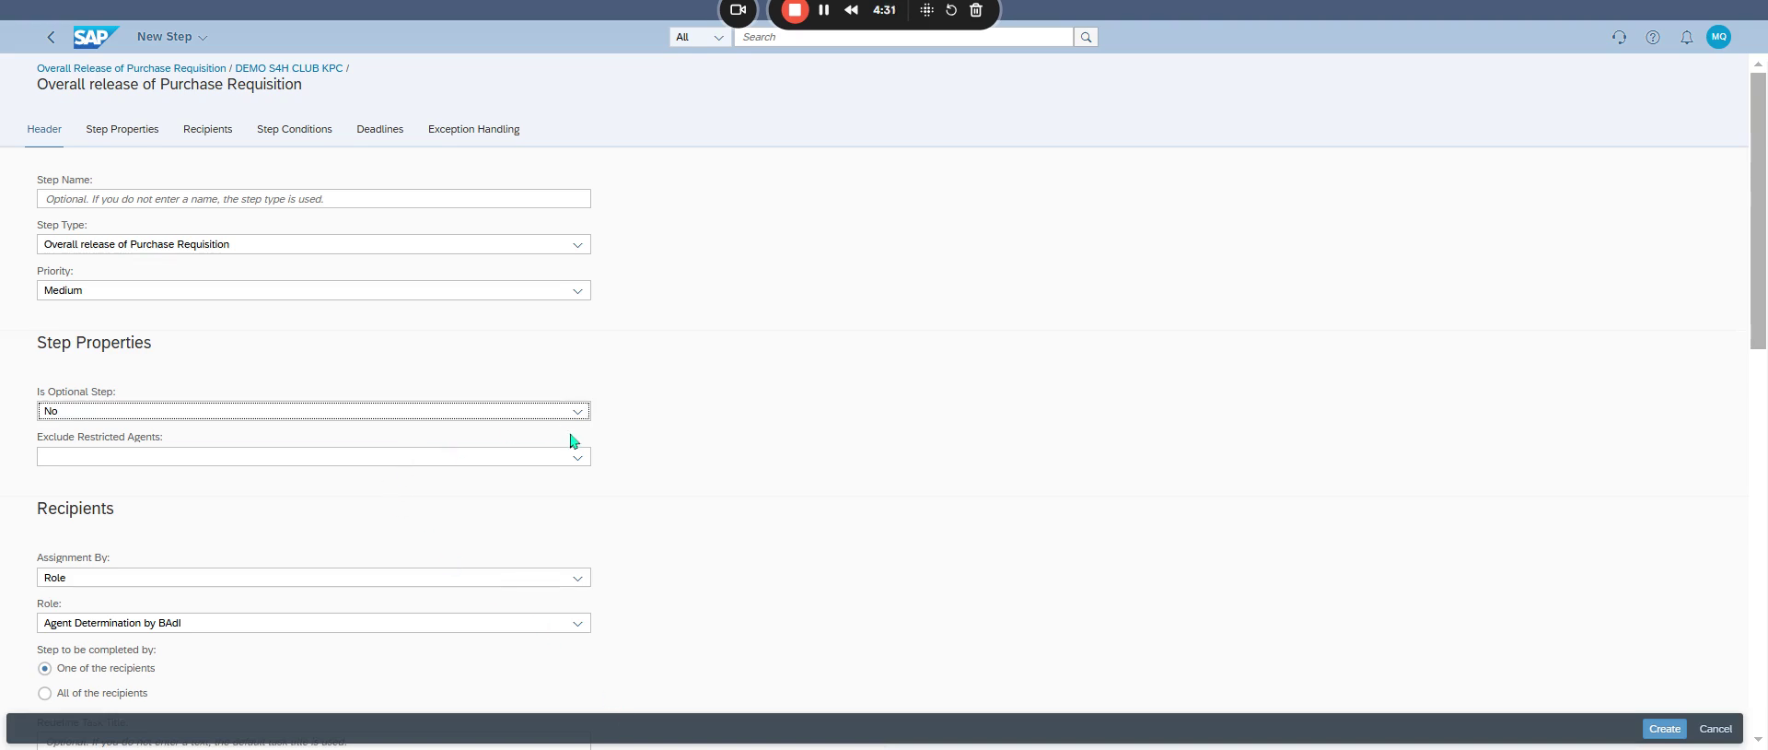
# Set the recipient assignment of the workflow step to User.
pyautogui.scroll(-4, 589, 479)
pyautogui.click(578, 232)
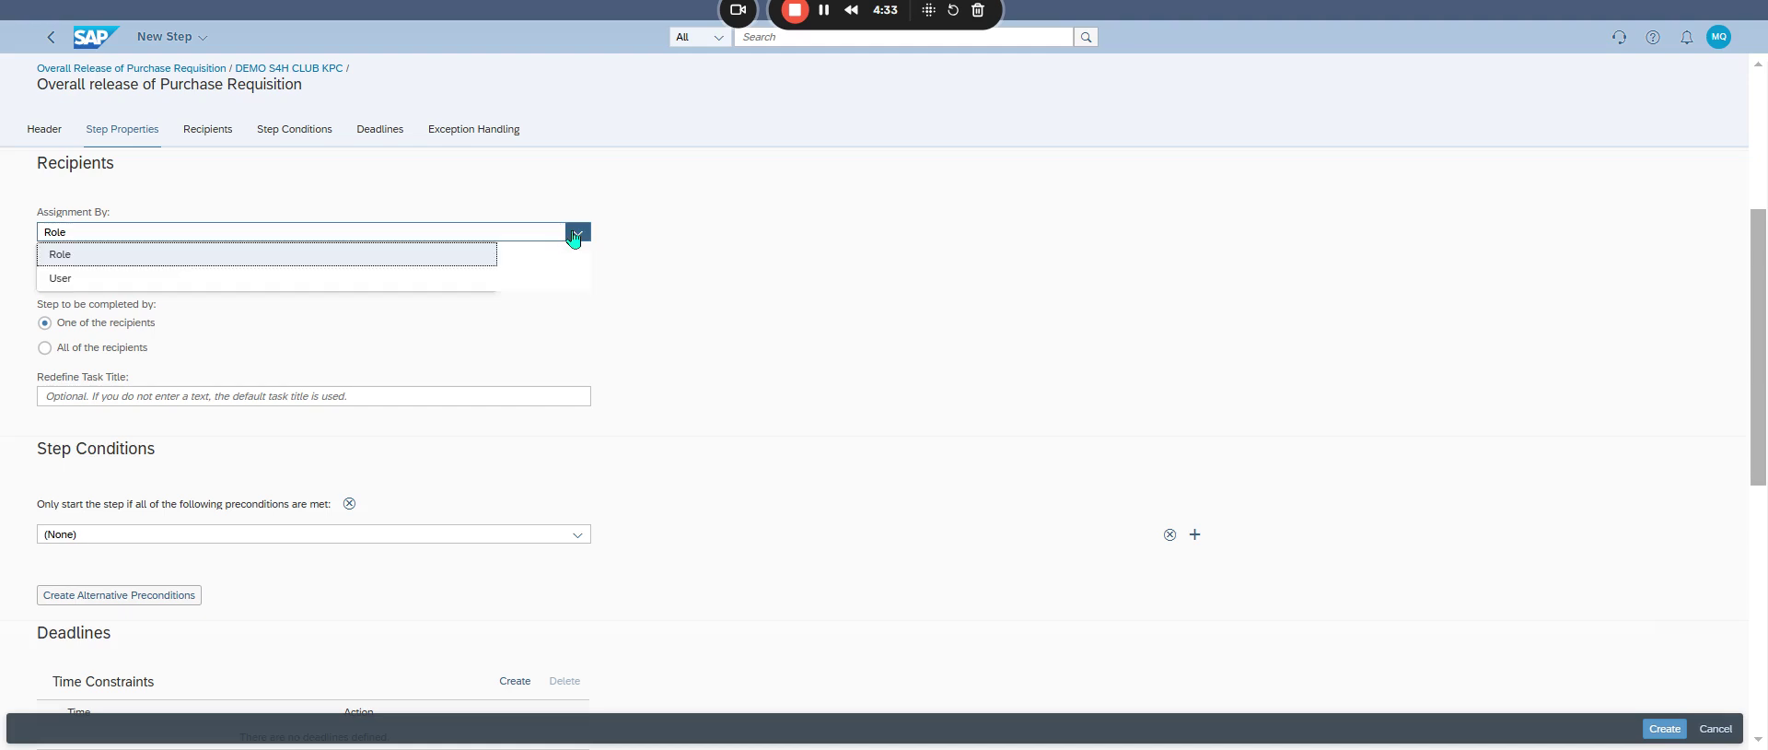
pyautogui.click(328, 284)
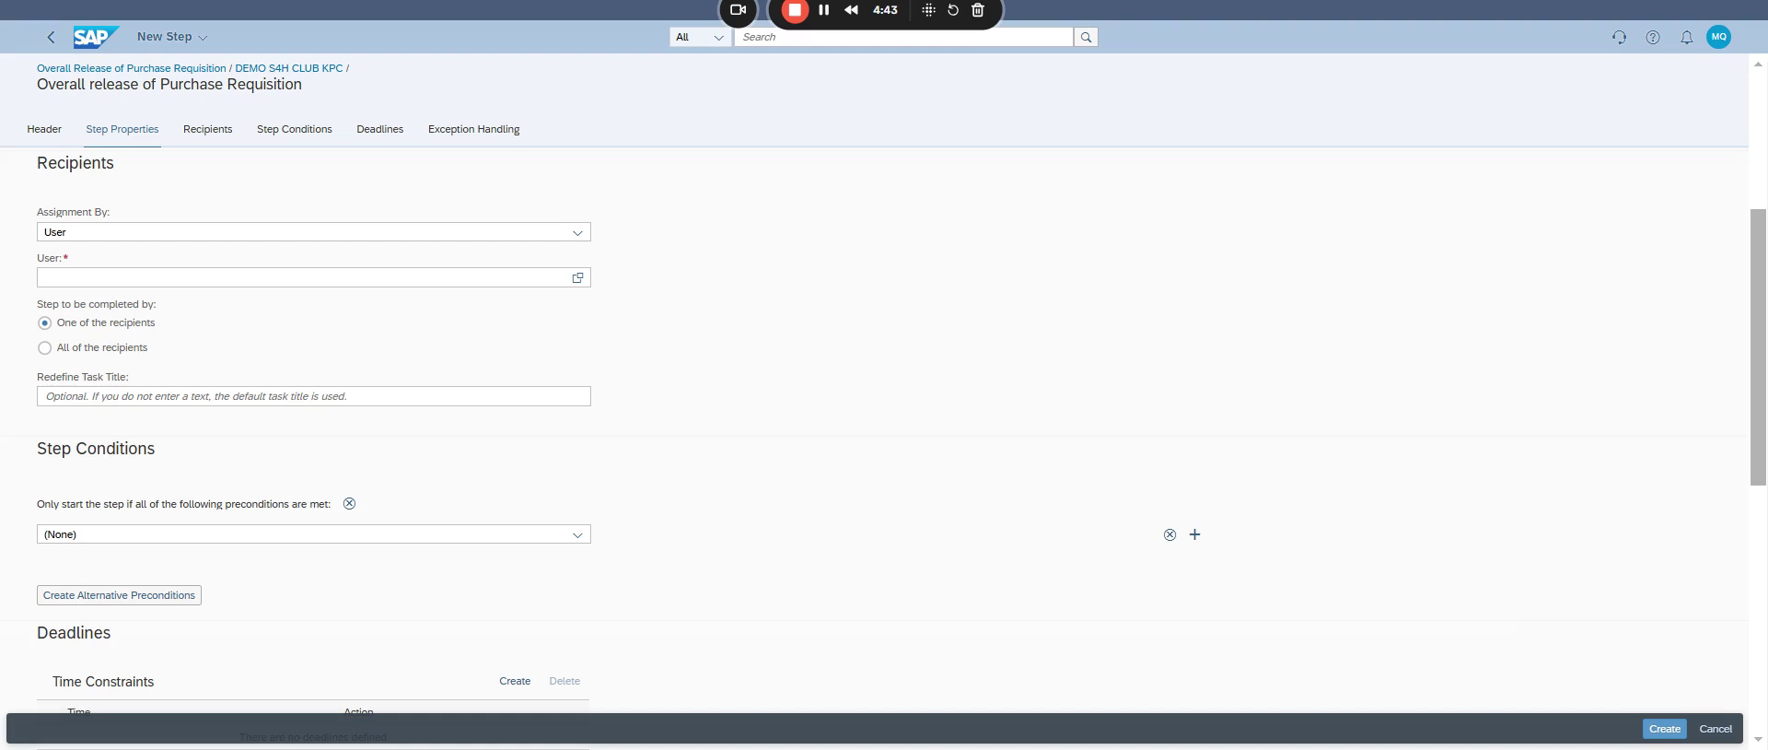
pyautogui.scroll(-4, 737, 615)
pyautogui.scroll(2, 742, 619)
pyautogui.scroll(2, 719, 571)
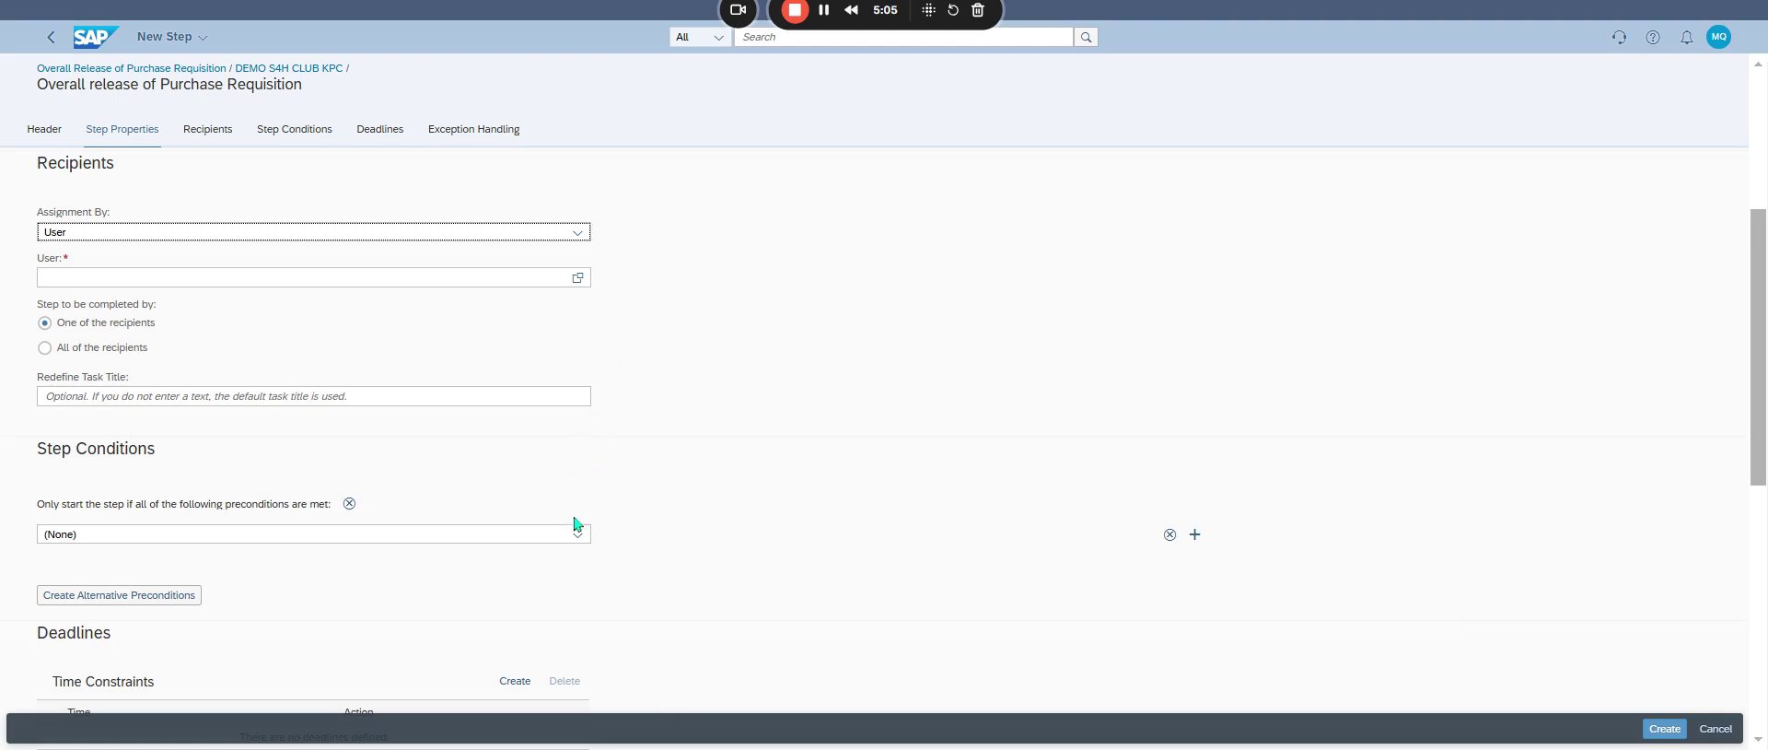
# Add all users listed in the approver people picker as recipients and create the workflow step.
pyautogui.press('Tab')
pyautogui.press('F4')
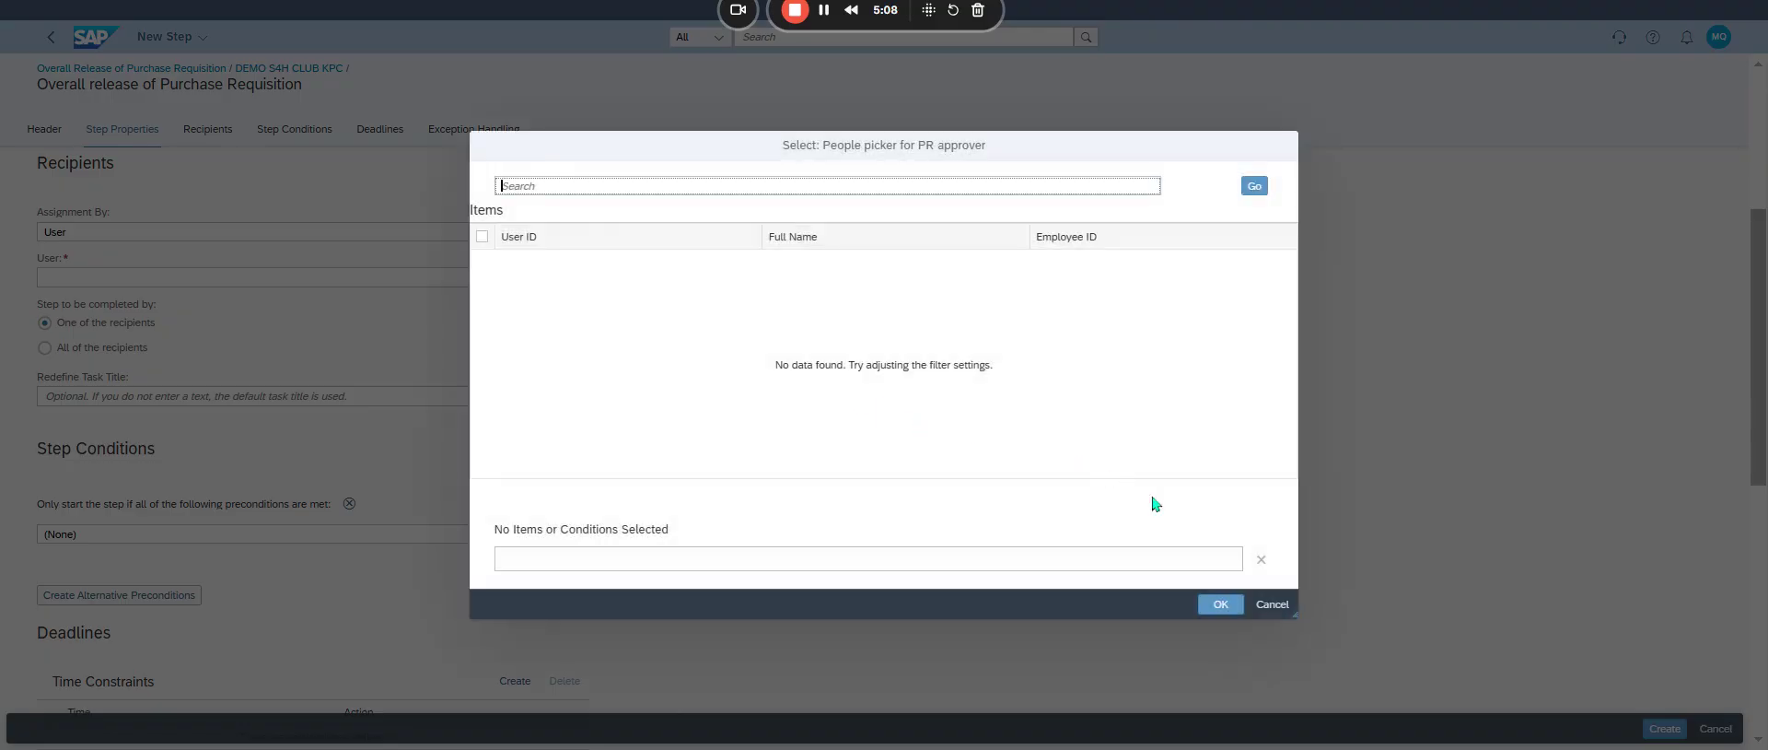
pyautogui.click(1254, 187)
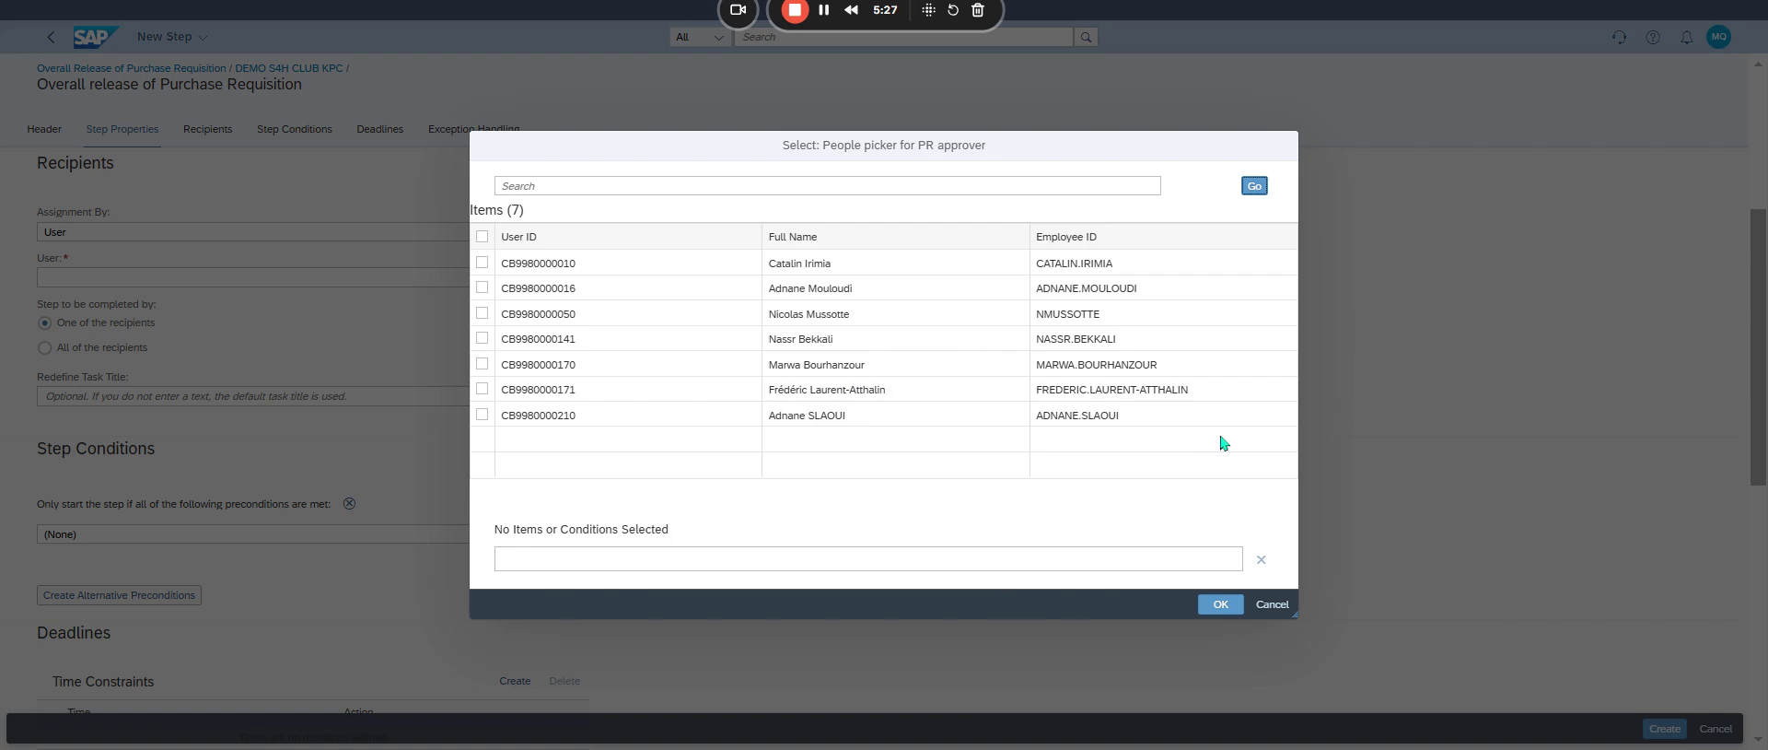
pyautogui.click(482, 236)
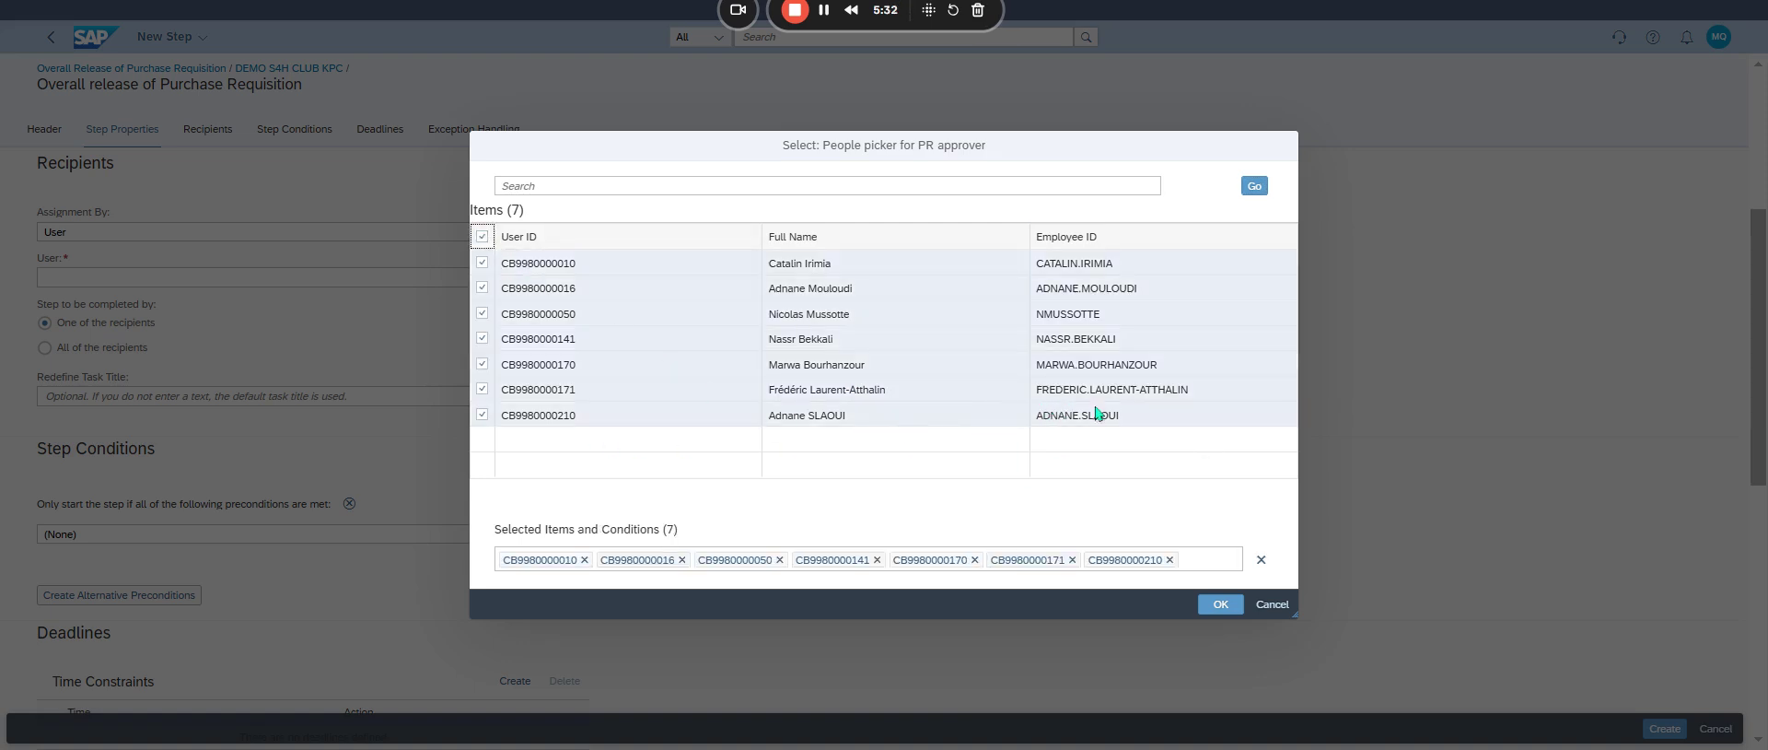
pyautogui.click(1220, 605)
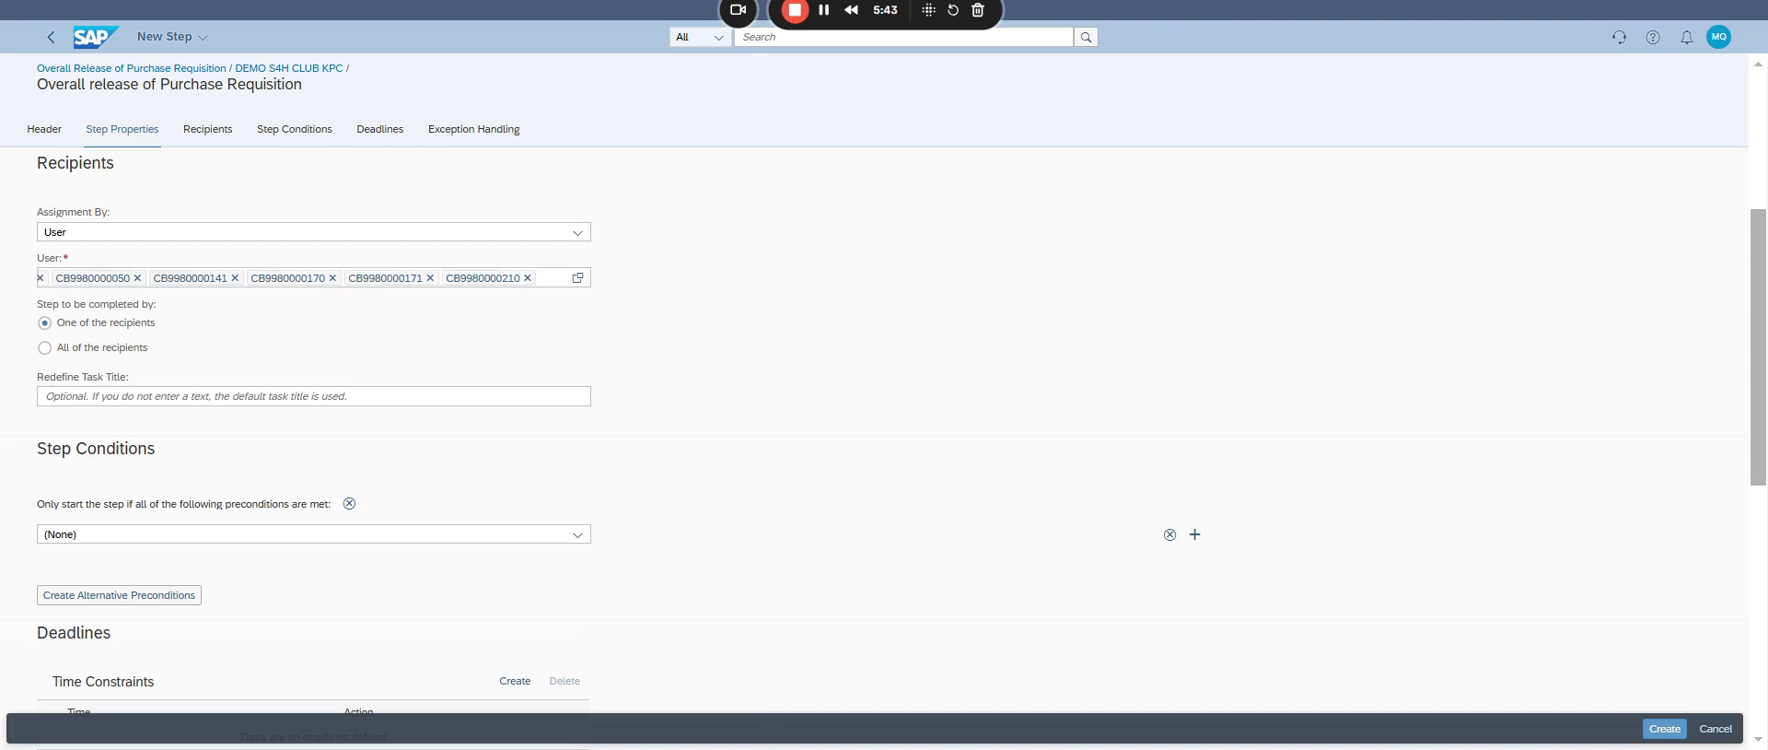
pyautogui.click(1664, 728)
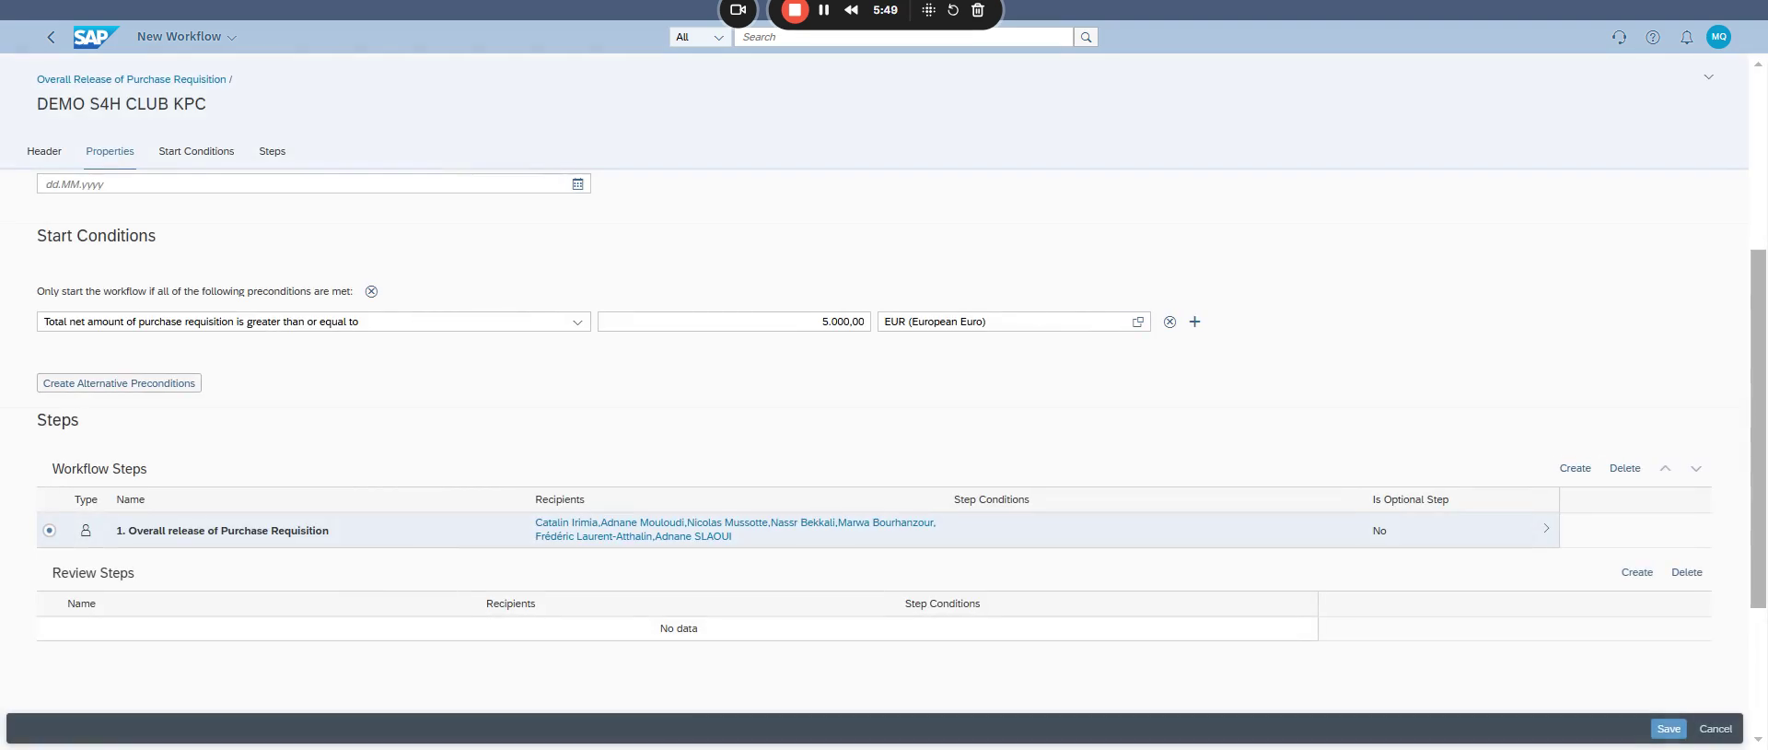
# Save and activate the workflow, and save the workflow order with it ahead of Automatic Approval for Purchase Requisition.
pyautogui.click(1669, 729)
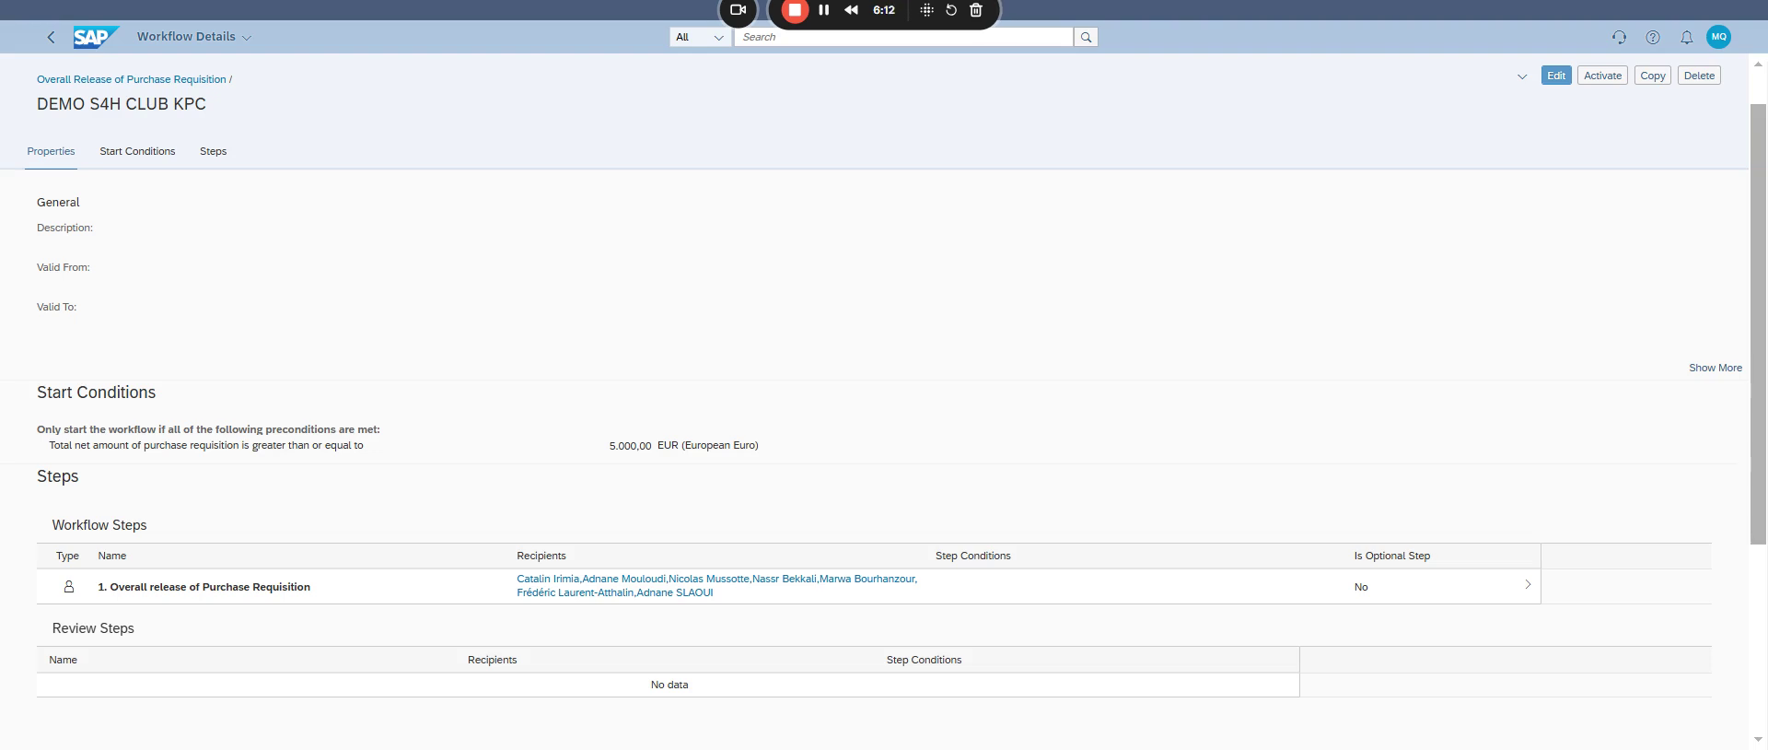
pyautogui.click(1612, 80)
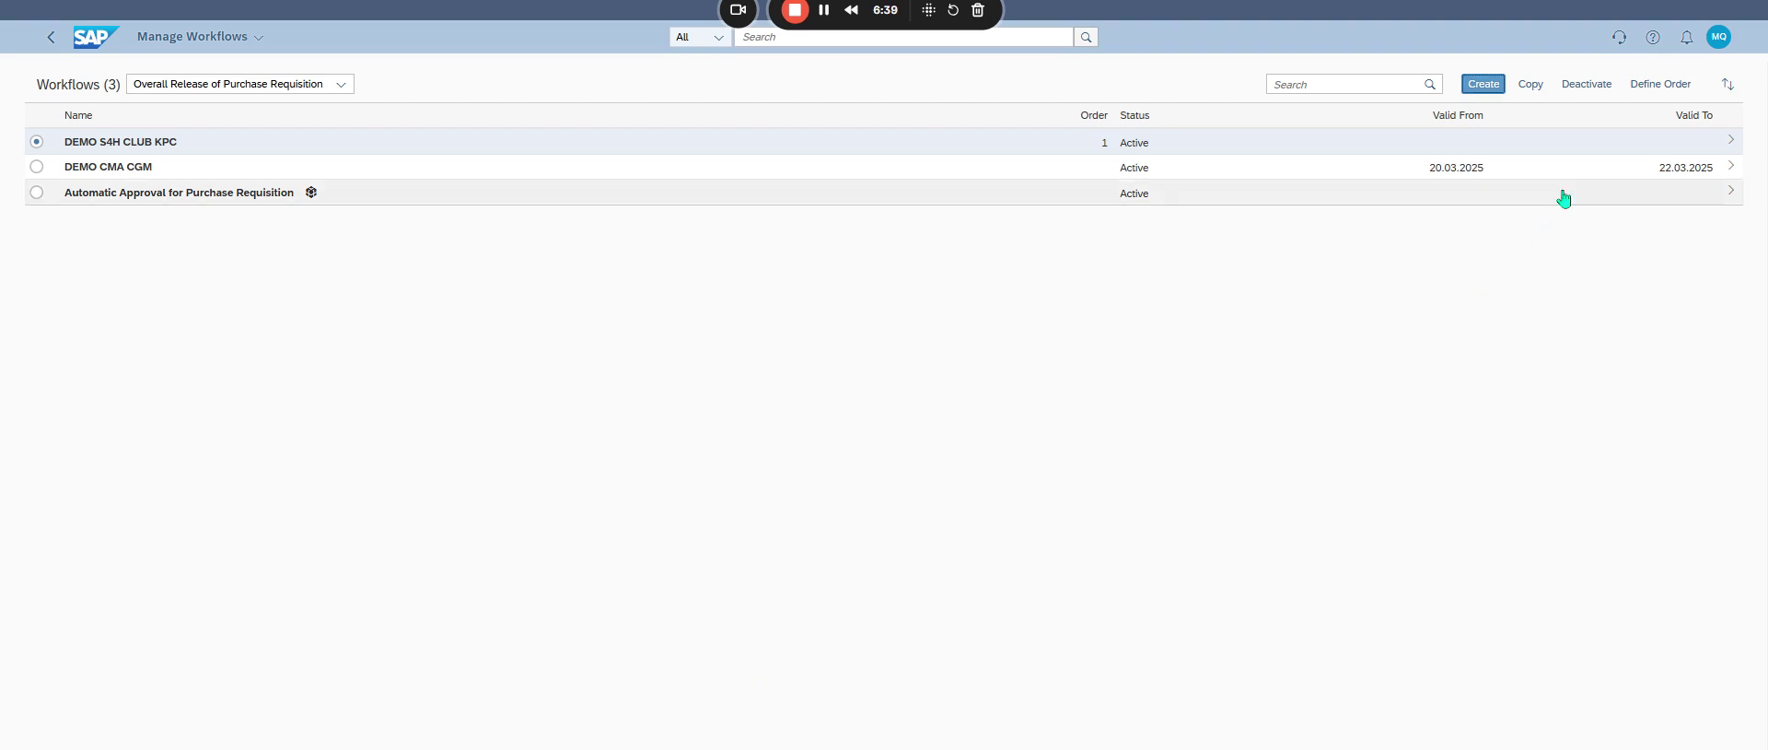
pyautogui.click(1661, 84)
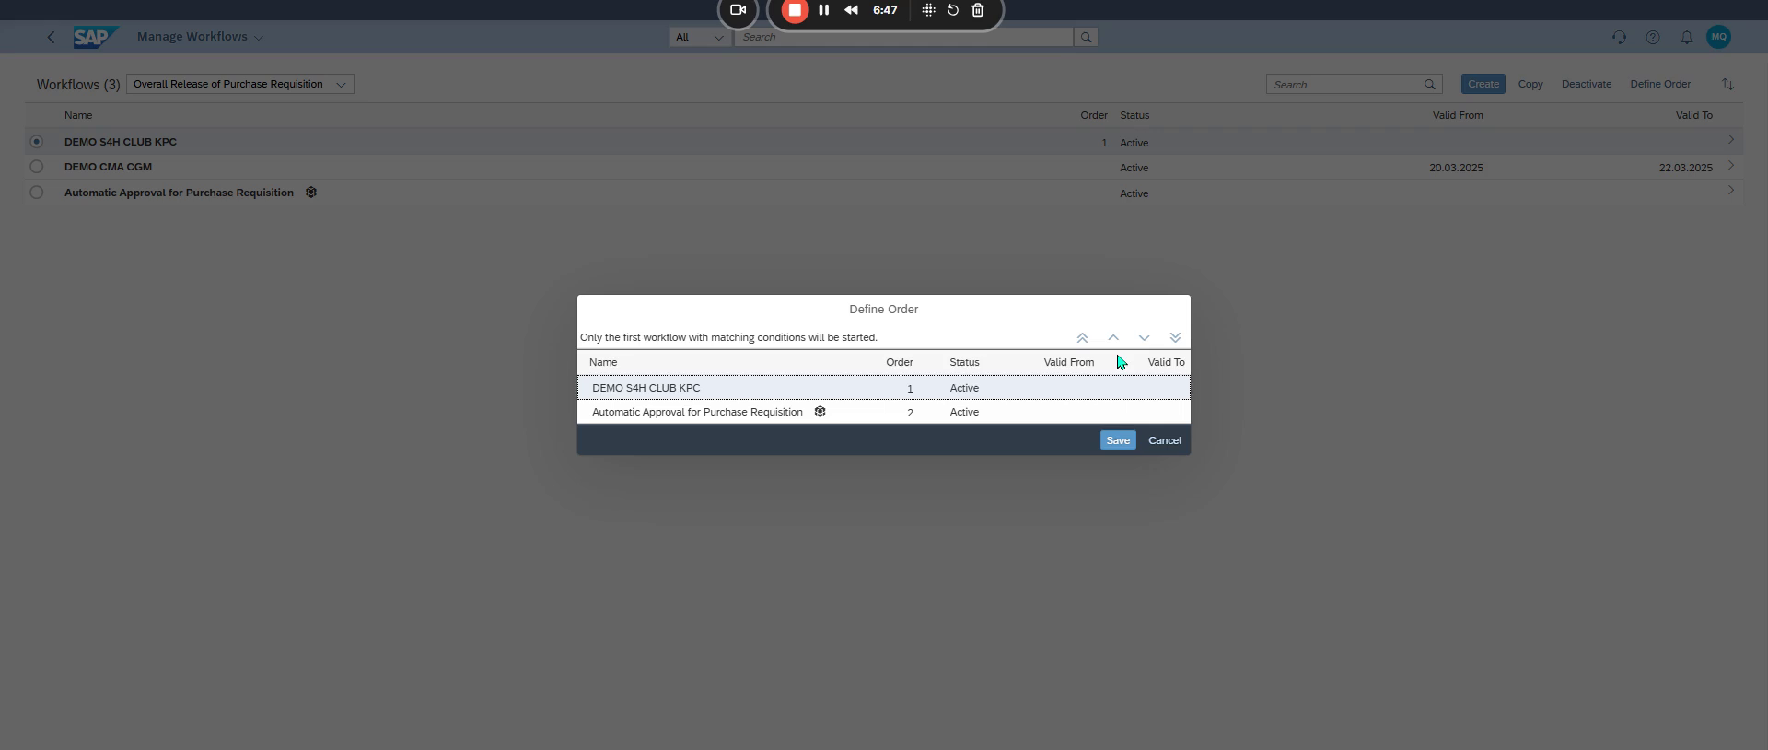
pyautogui.click(1110, 441)
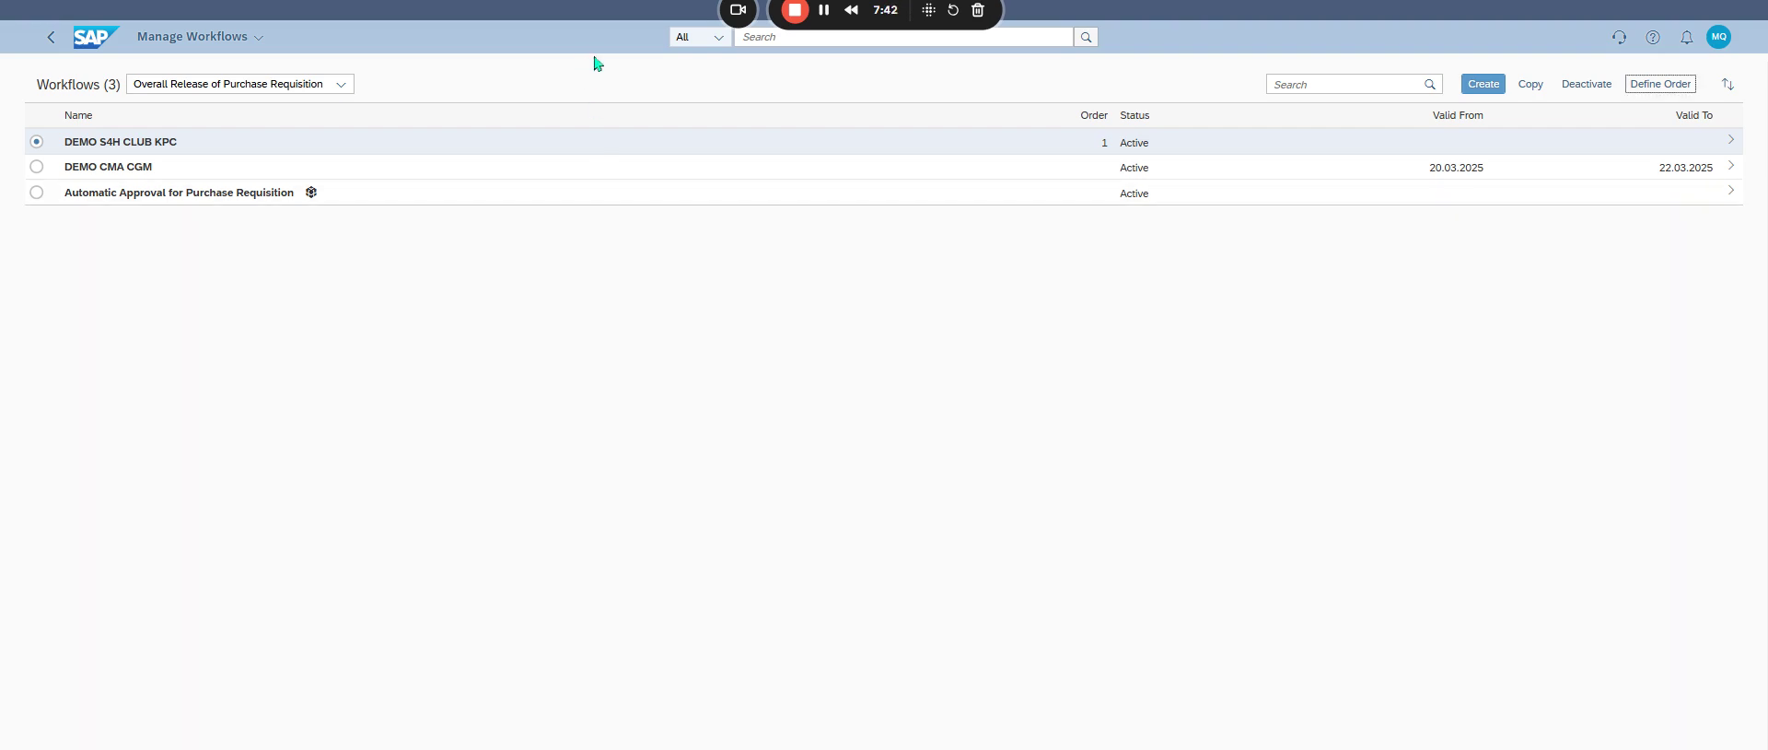
# Search for Workflow Content and open the app for translating workflow texts.
pyautogui.click(768, 37)
pyautogui.write('Workflow Content')
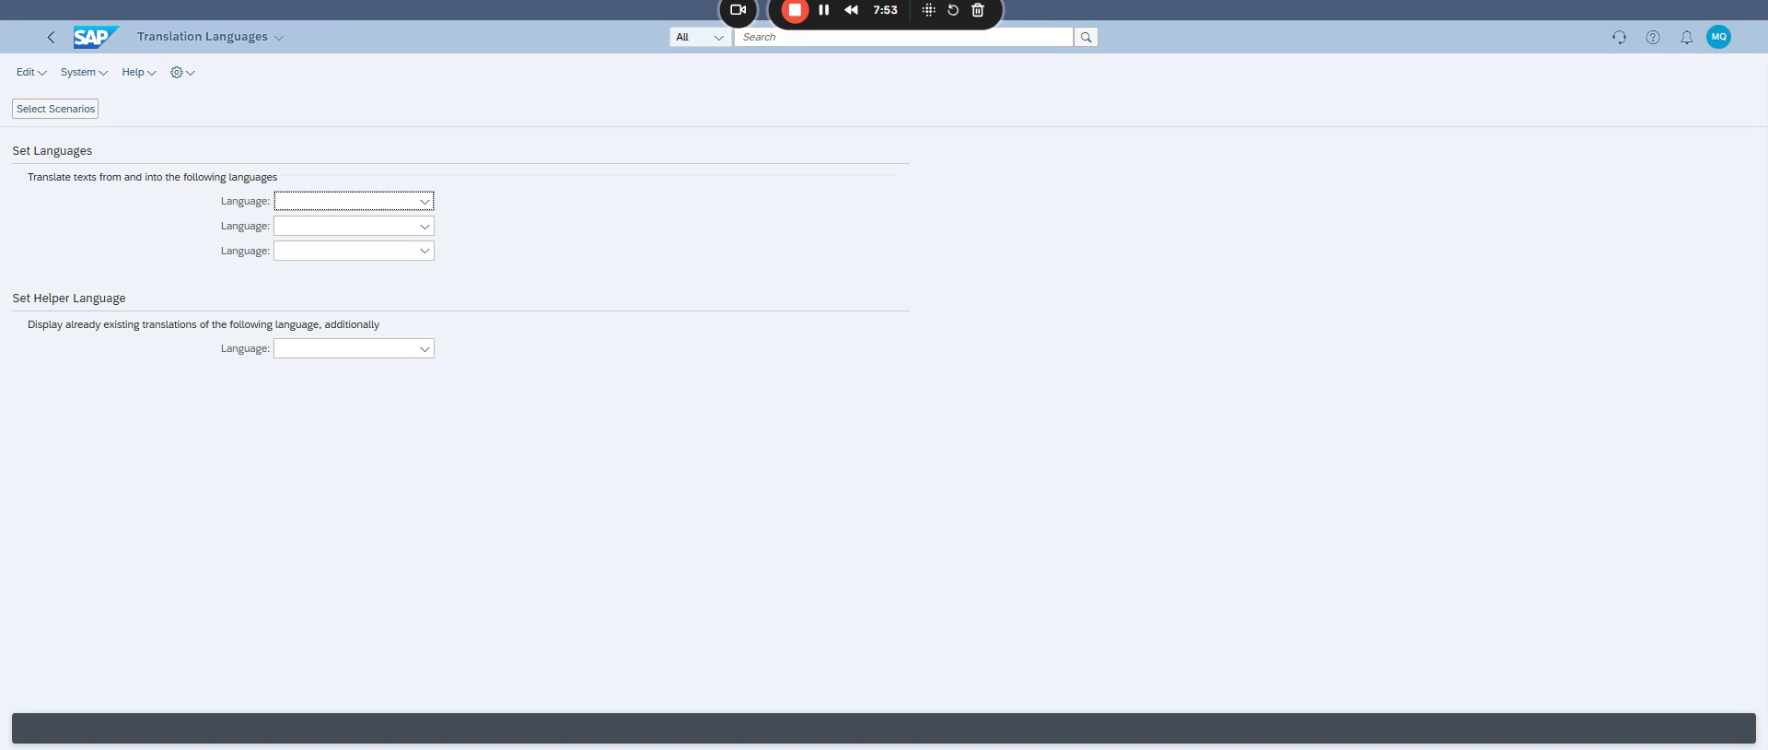
# Set English as the first translation language and French as the helper language.
pyautogui.click(425, 201)
pyautogui.press('f')
pyautogui.click(398, 223)
pyautogui.click(369, 204)
pyautogui.press('e')
pyautogui.click(373, 223)
pyautogui.click(402, 350)
pyautogui.press('f')
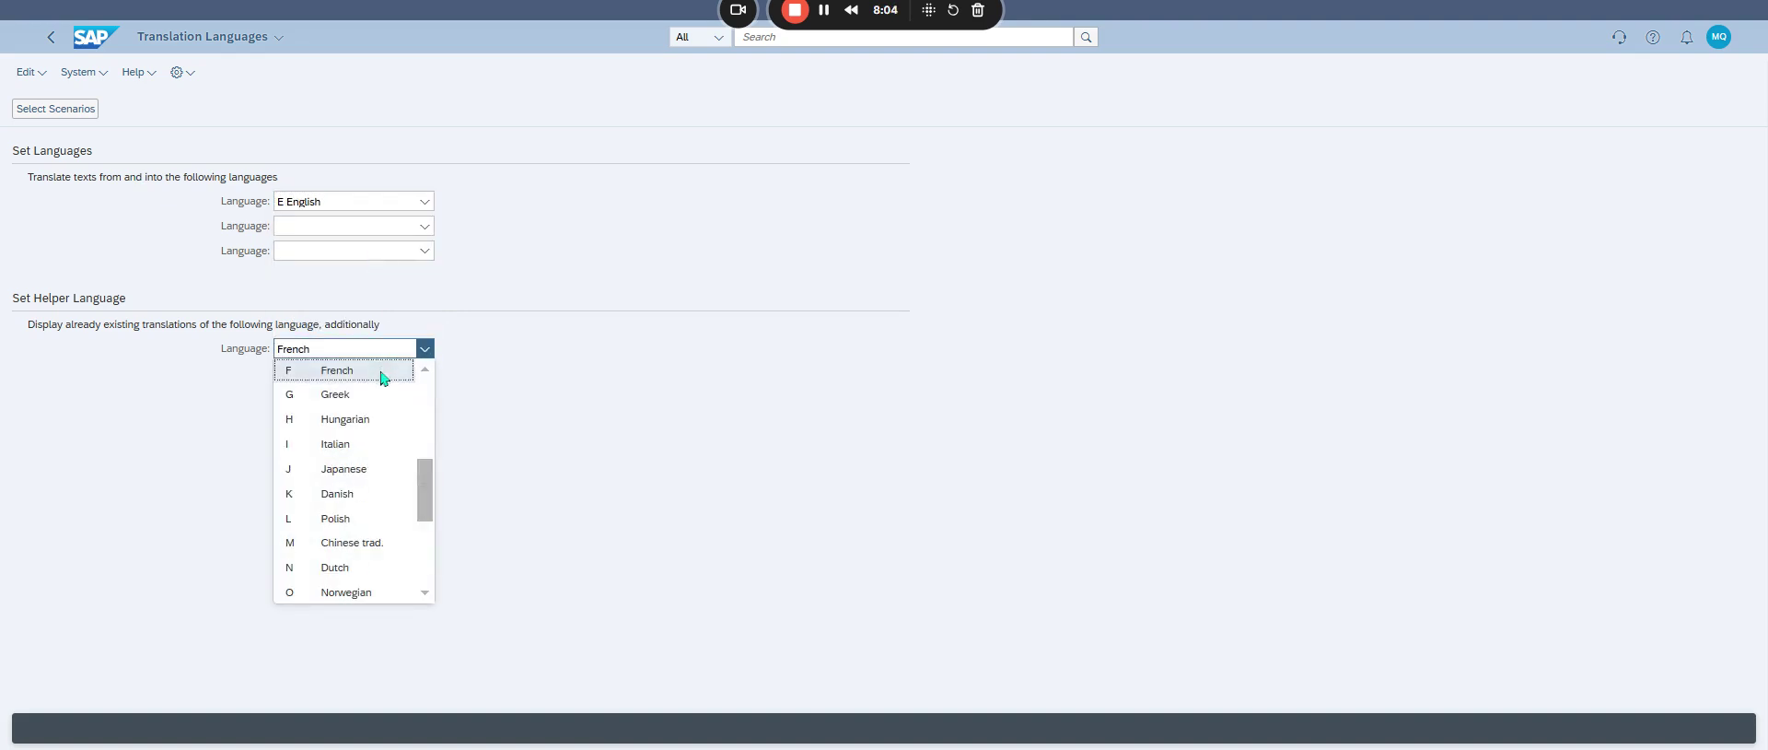
pyautogui.click(378, 371)
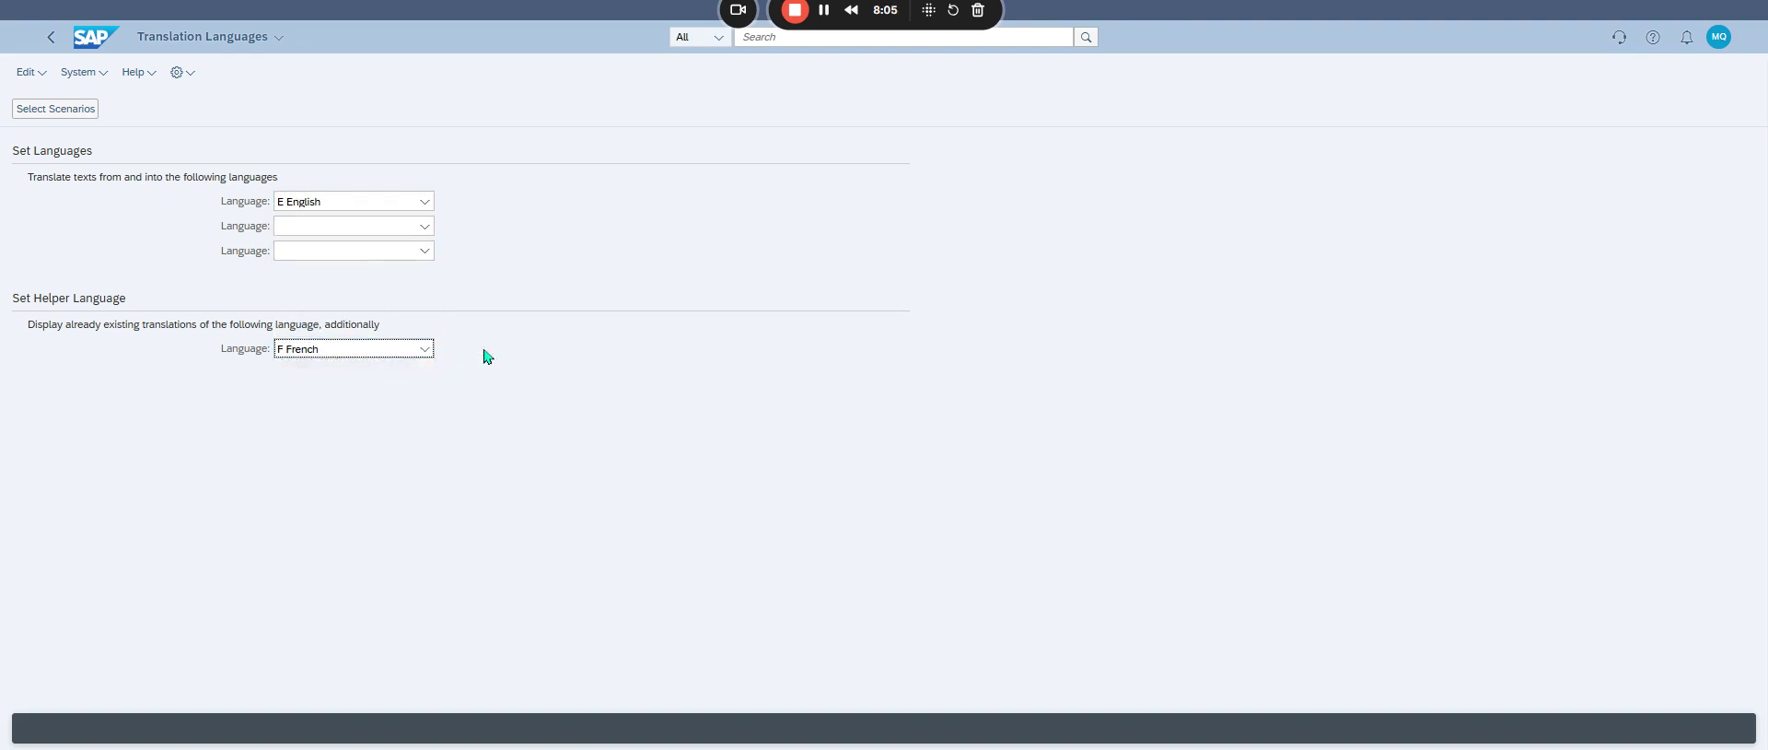
# List the workflow scenarios for translation and open Overall Release of Purchase Requisition.
pyautogui.click(51, 114)
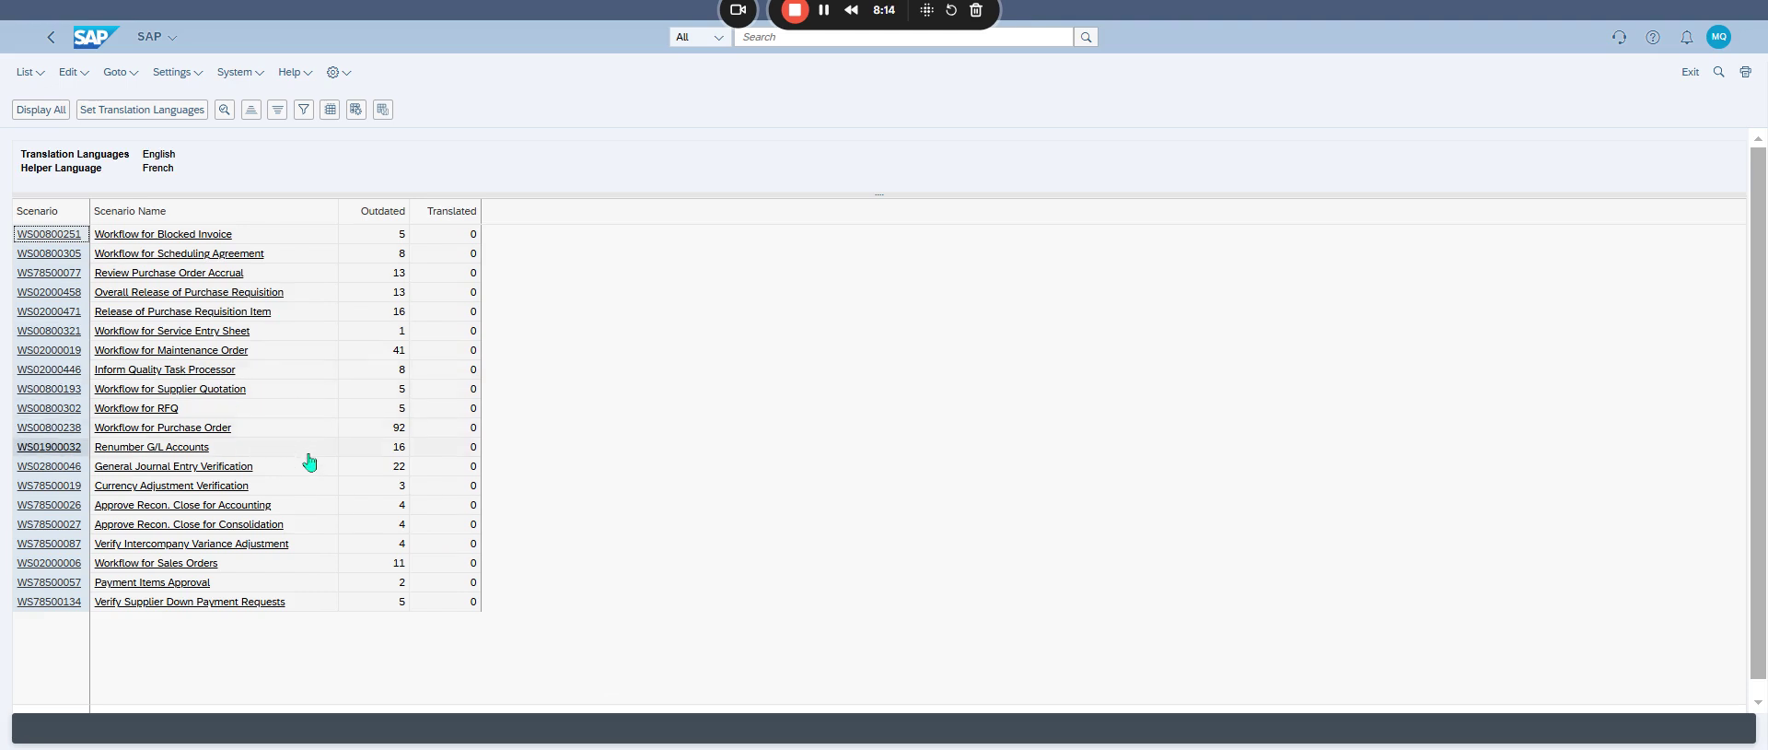
pyautogui.scroll(-1, 300, 480)
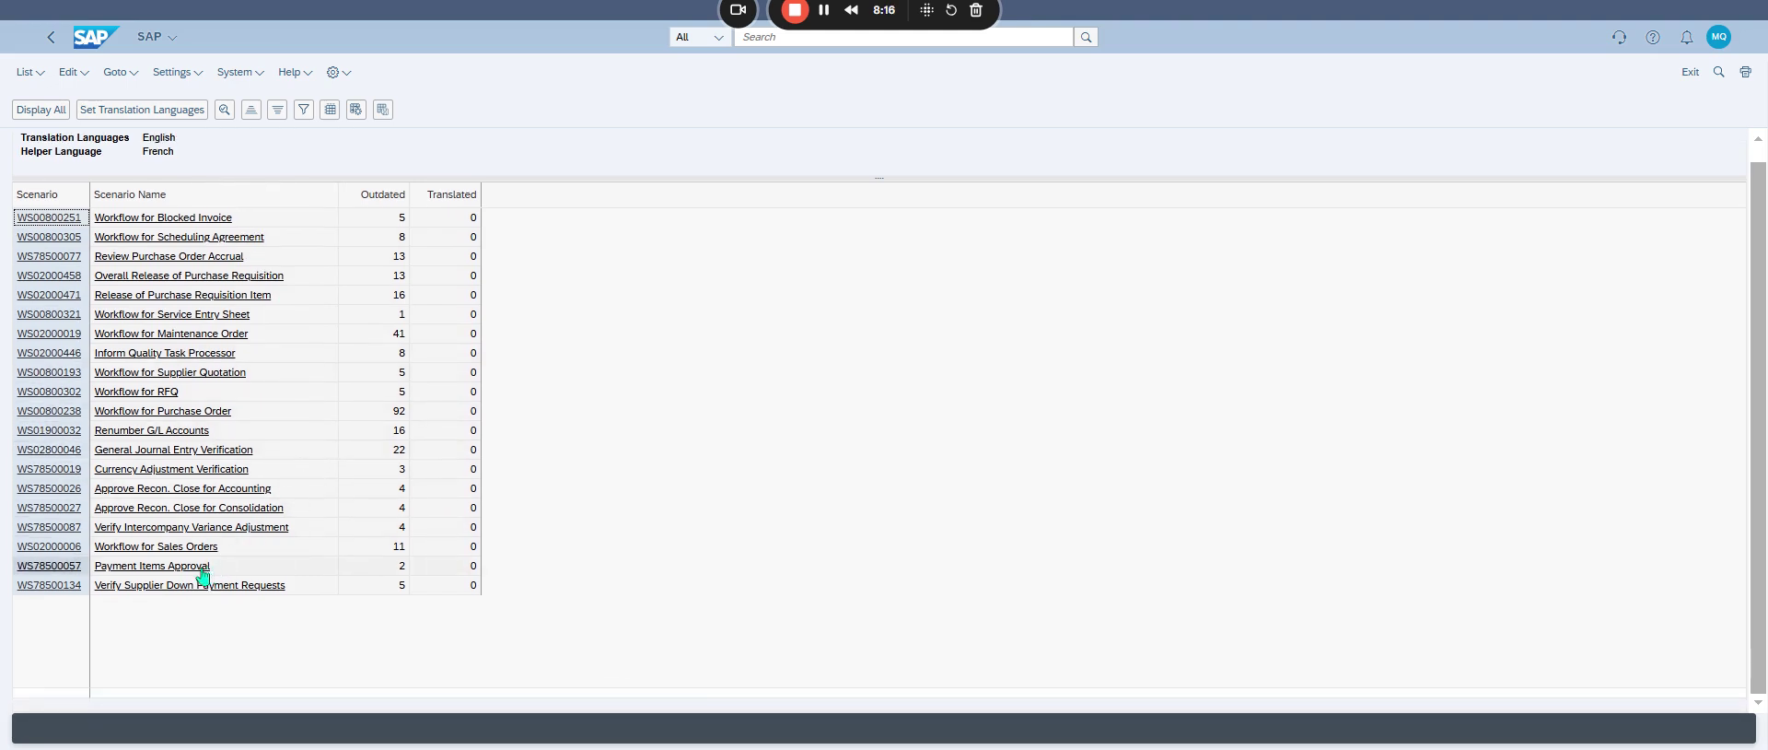
pyautogui.scroll(1, 273, 442)
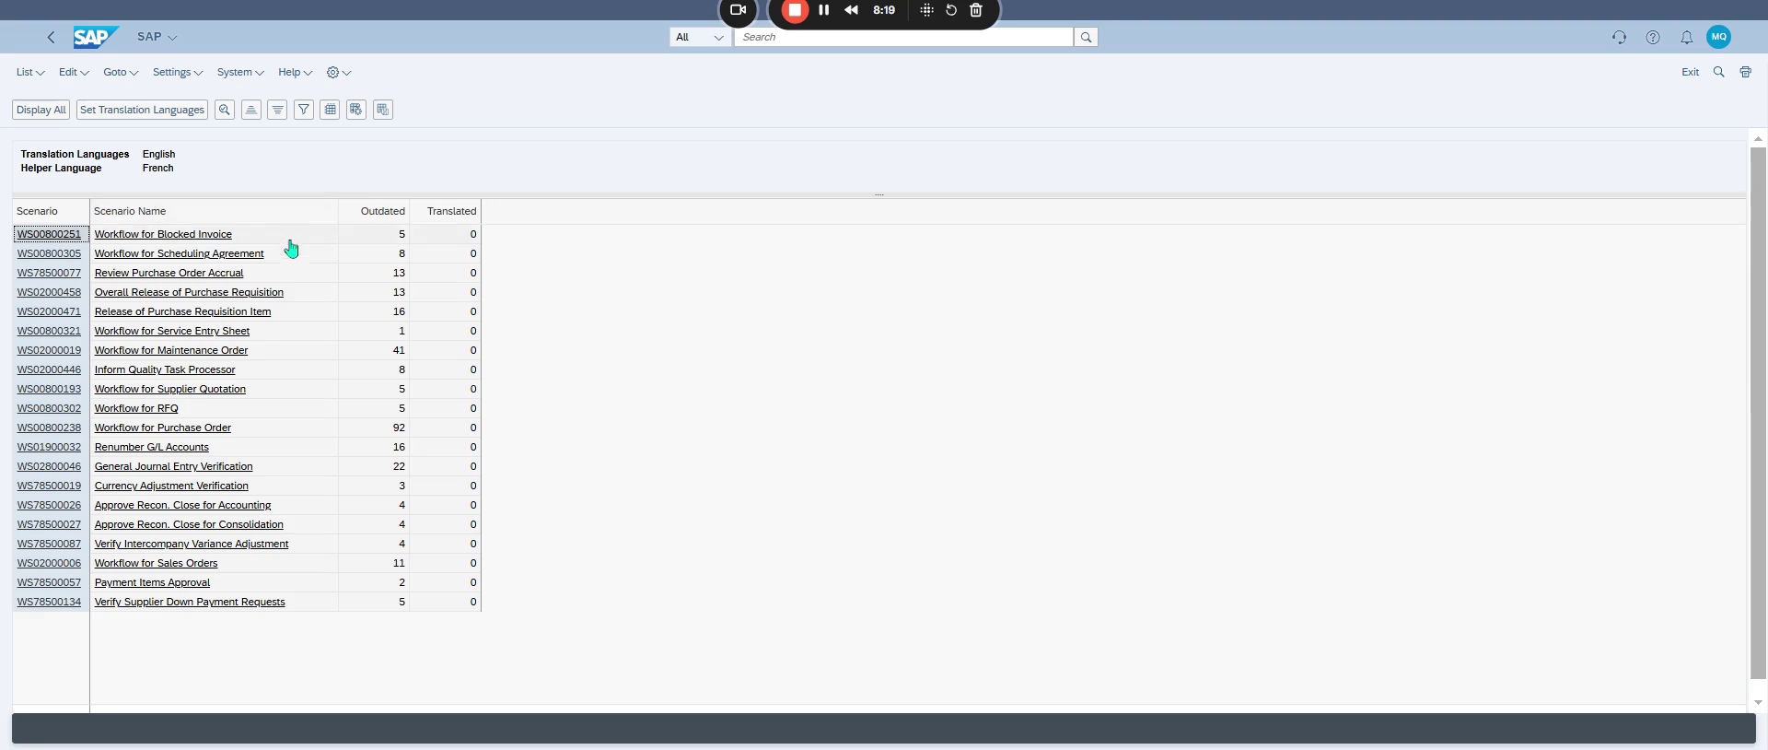
pyautogui.click(265, 294)
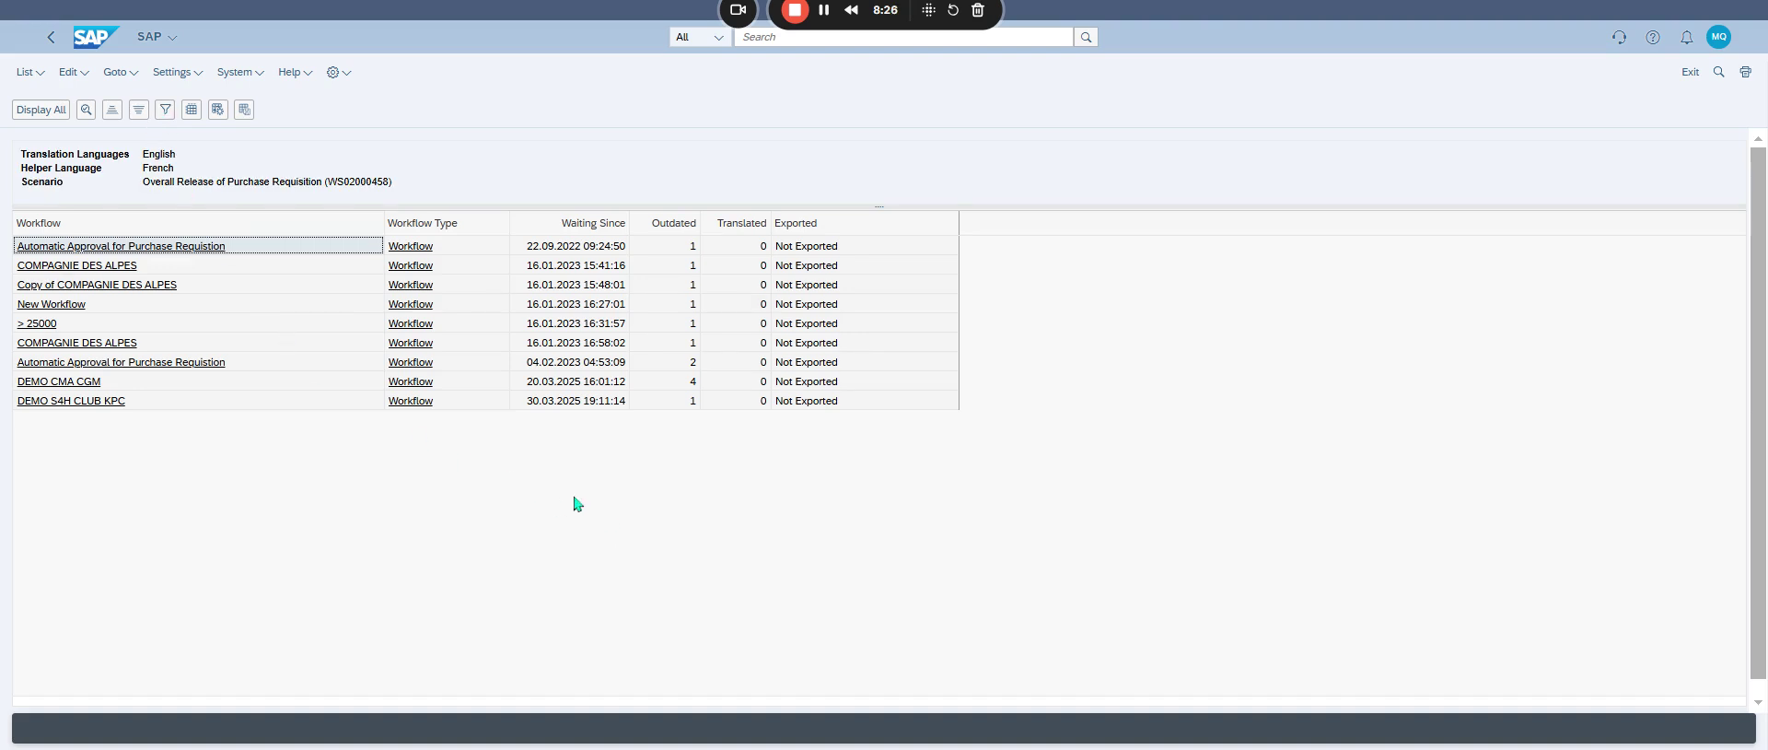
# View the translatable texts of the first Automatic Approval for Purchase Requistion workflow and return to the scenario's workflow list.
pyautogui.click(225, 250)
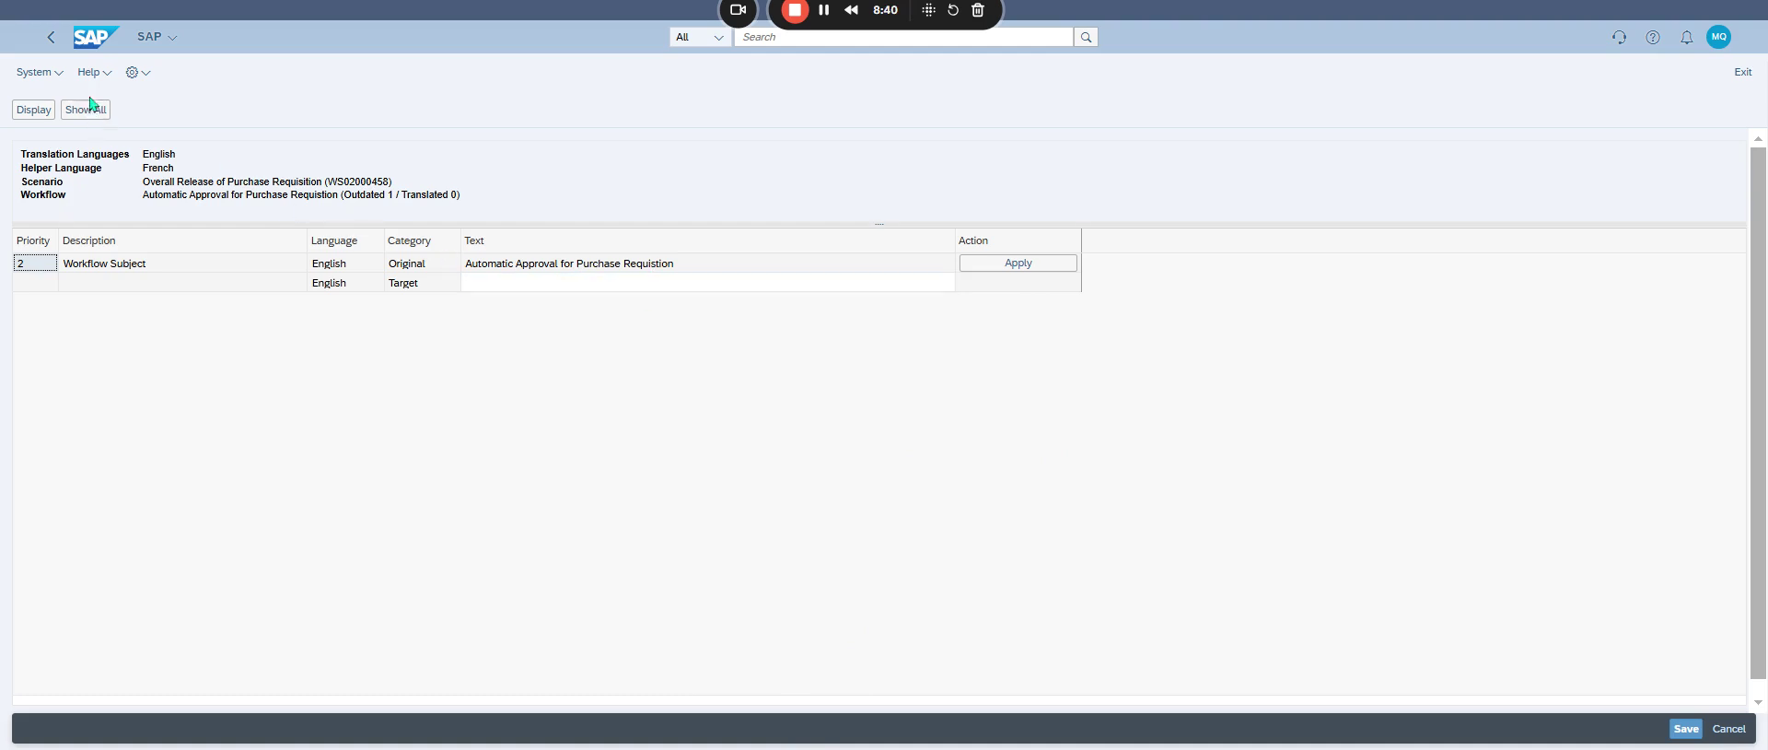
pyautogui.click(51, 37)
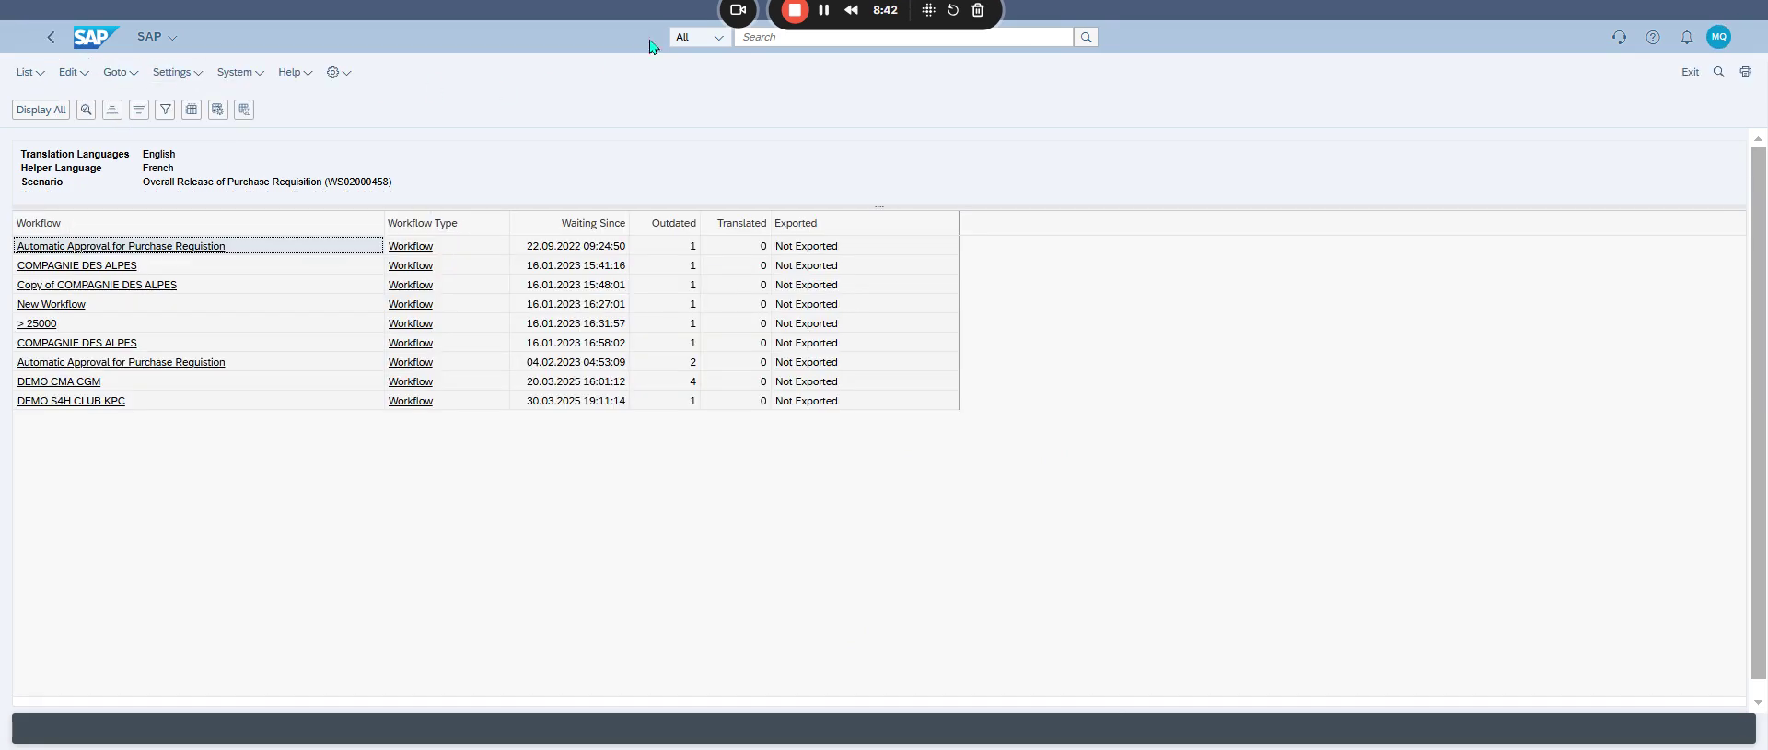